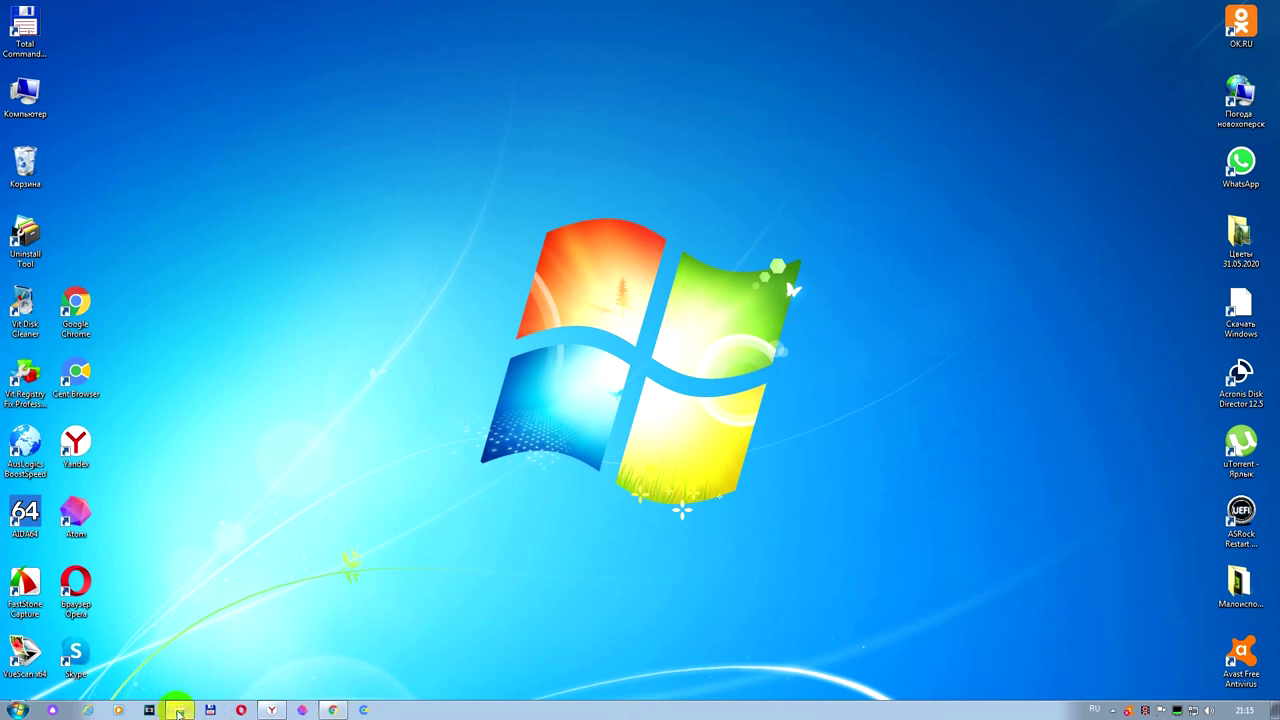
# Open the VASIA folder on drive C in Windows Explorer.
pyautogui.click(178, 710)
pyautogui.click(333, 362)
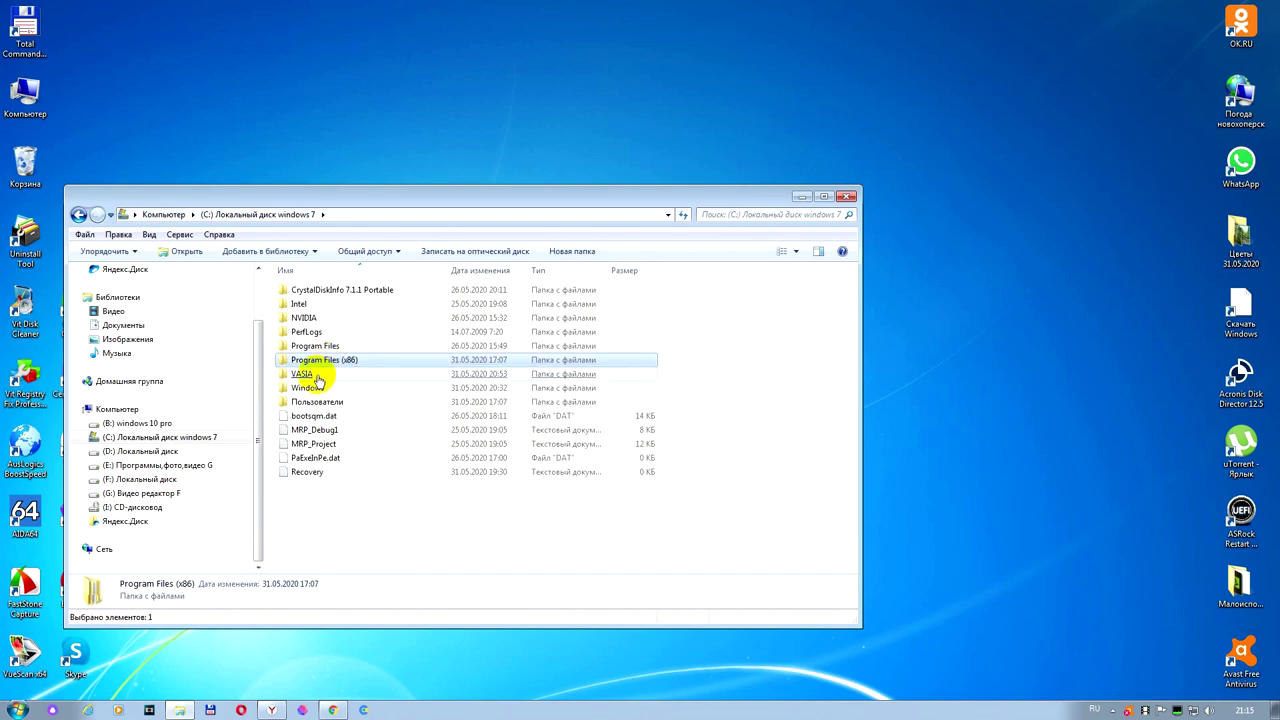
pyautogui.click(305, 374)
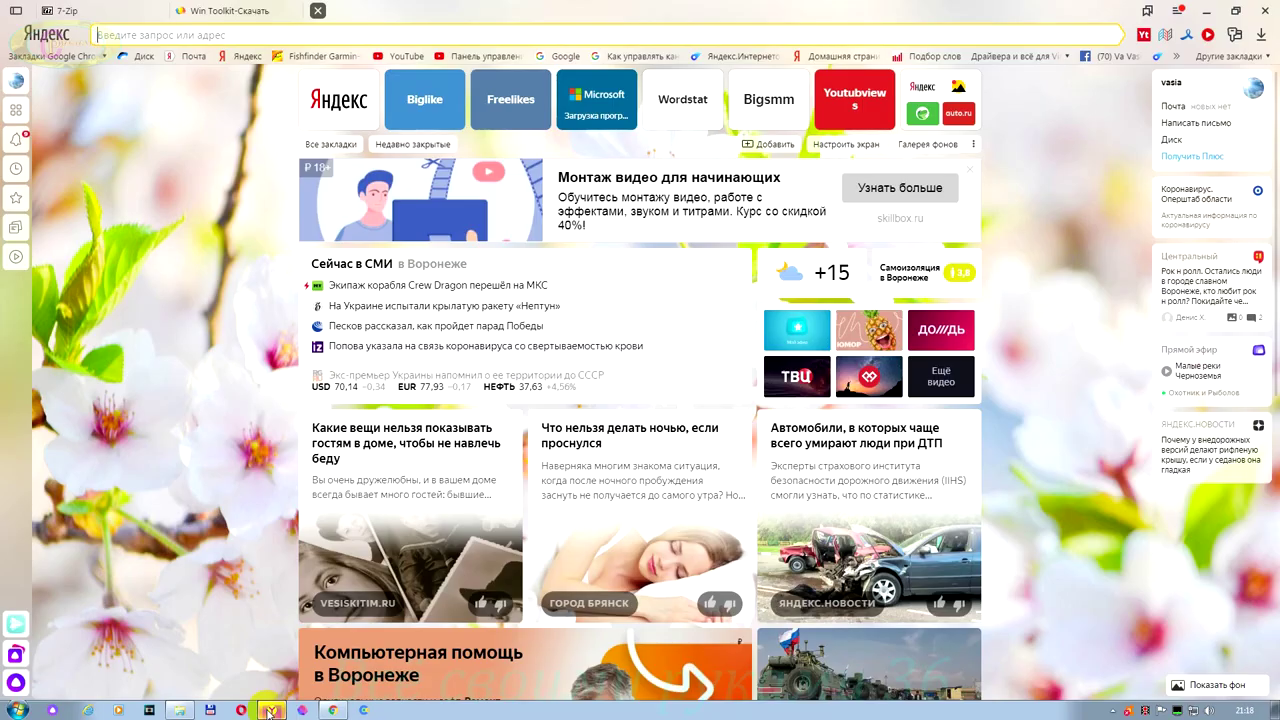
# Switch to Yandex Browser, set the folder for downloaded files to C:\VASIA, and close the settings.
pyautogui.click(1180, 11)
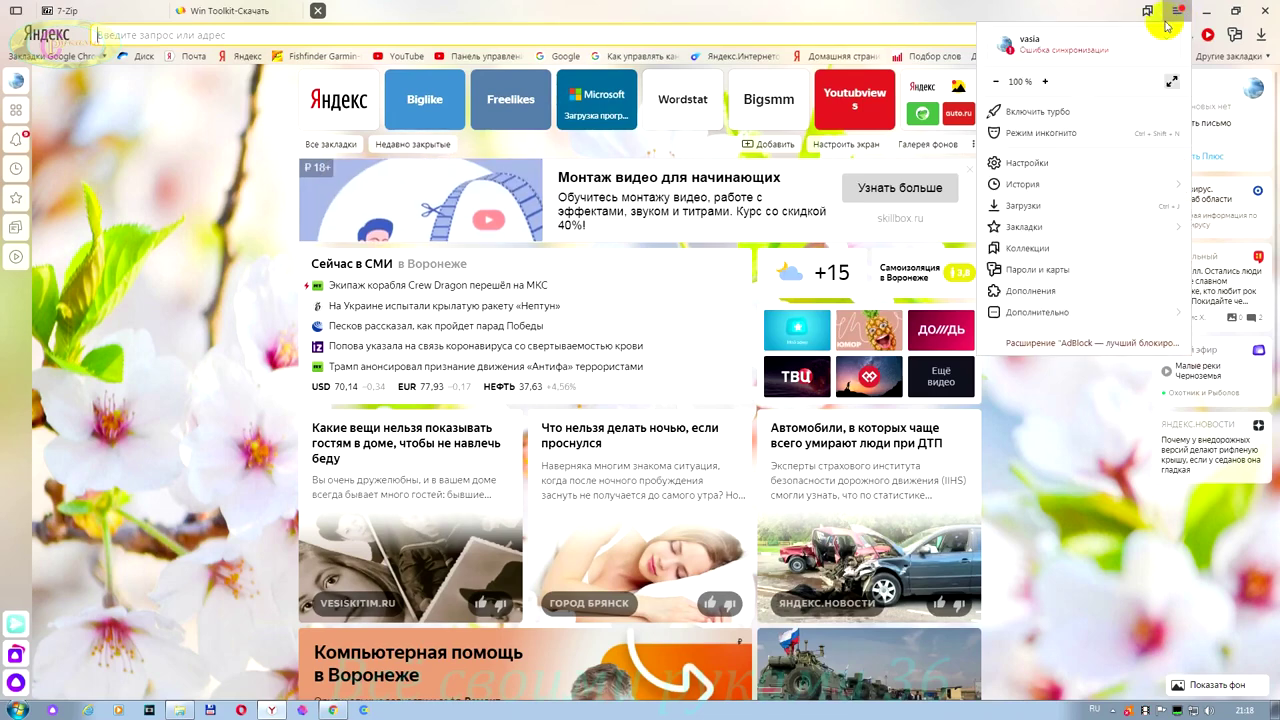
pyautogui.click(1010, 164)
pyautogui.scroll(-3, 983, 248)
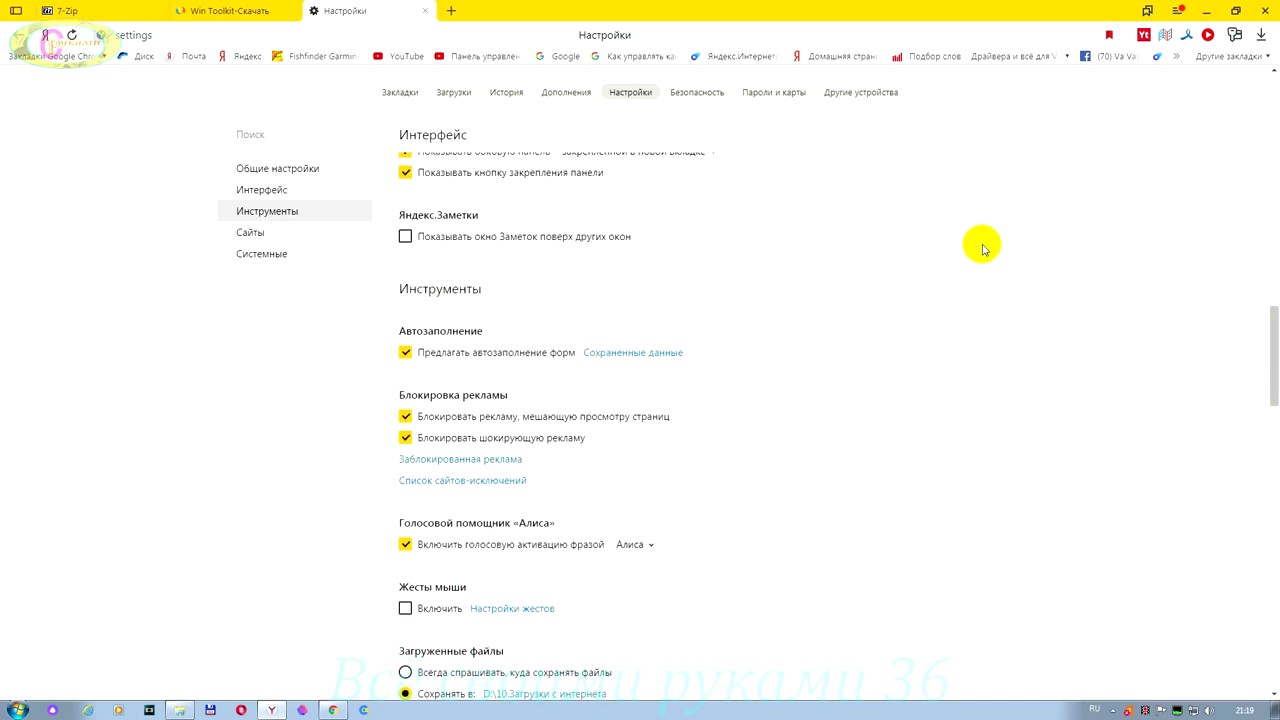
pyautogui.click(507, 495)
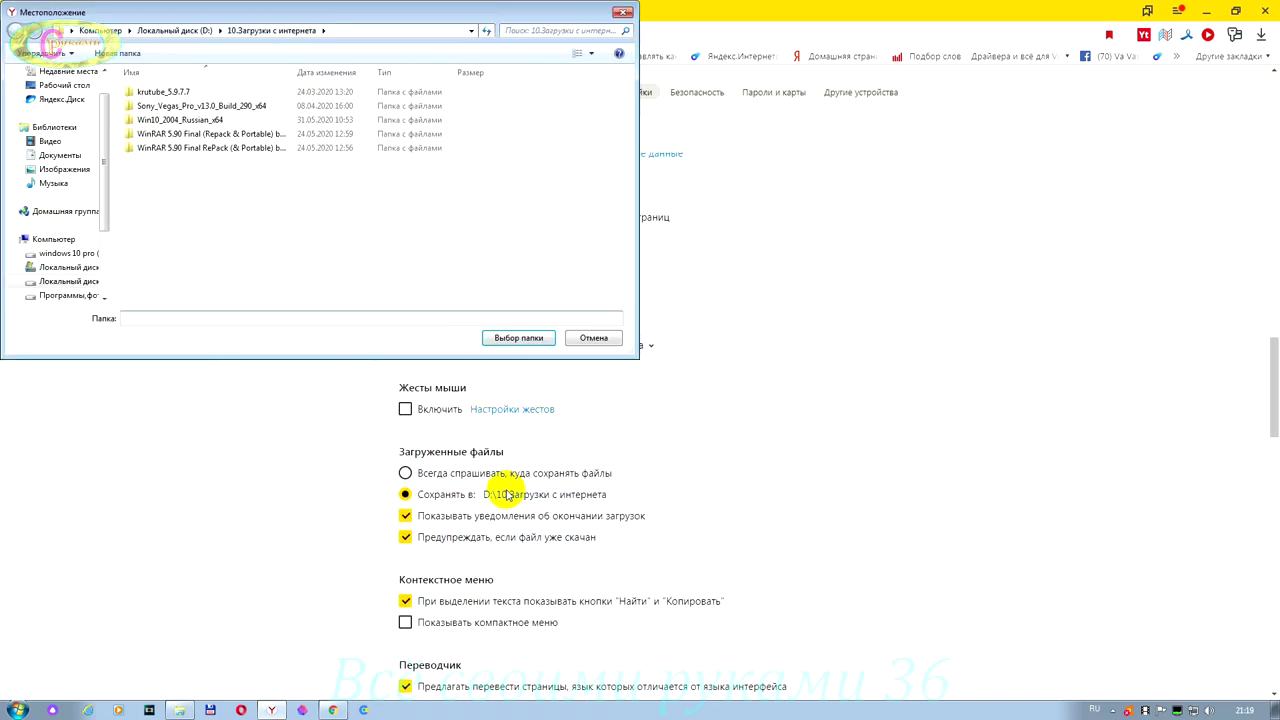
pyautogui.click(75, 268)
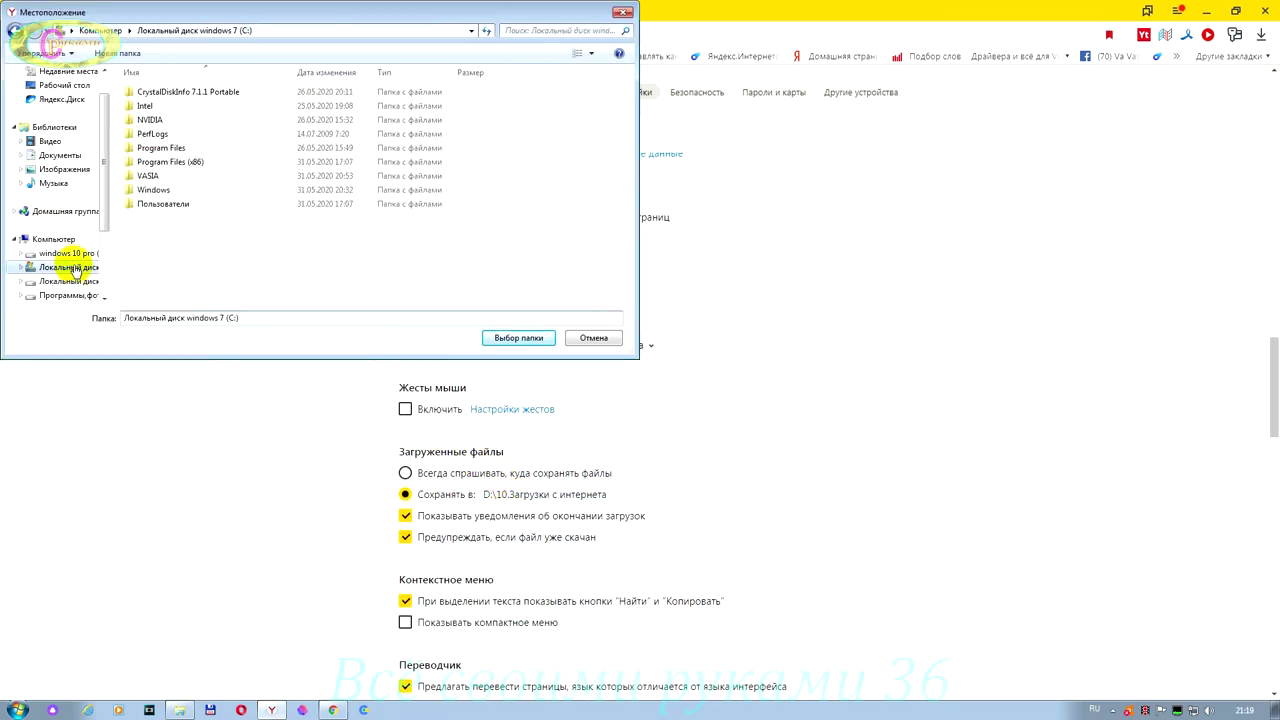
pyautogui.click(162, 176)
pyautogui.click(518, 337)
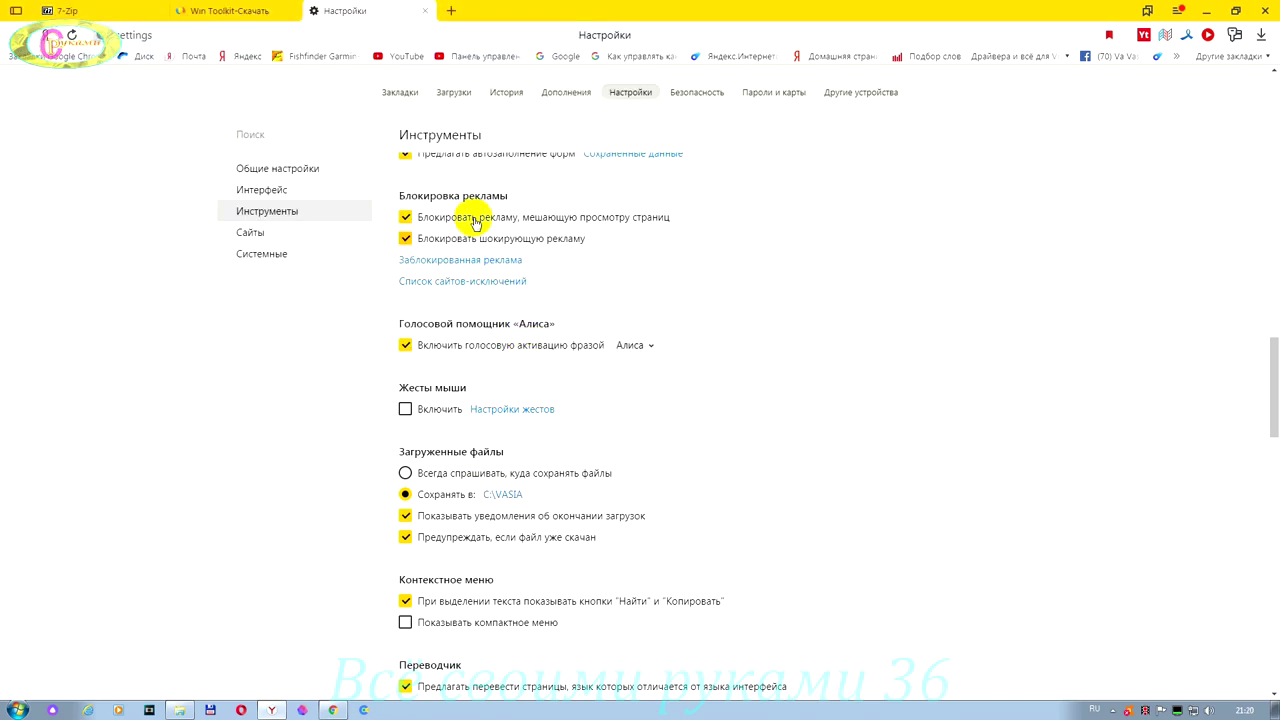
pyautogui.click(424, 14)
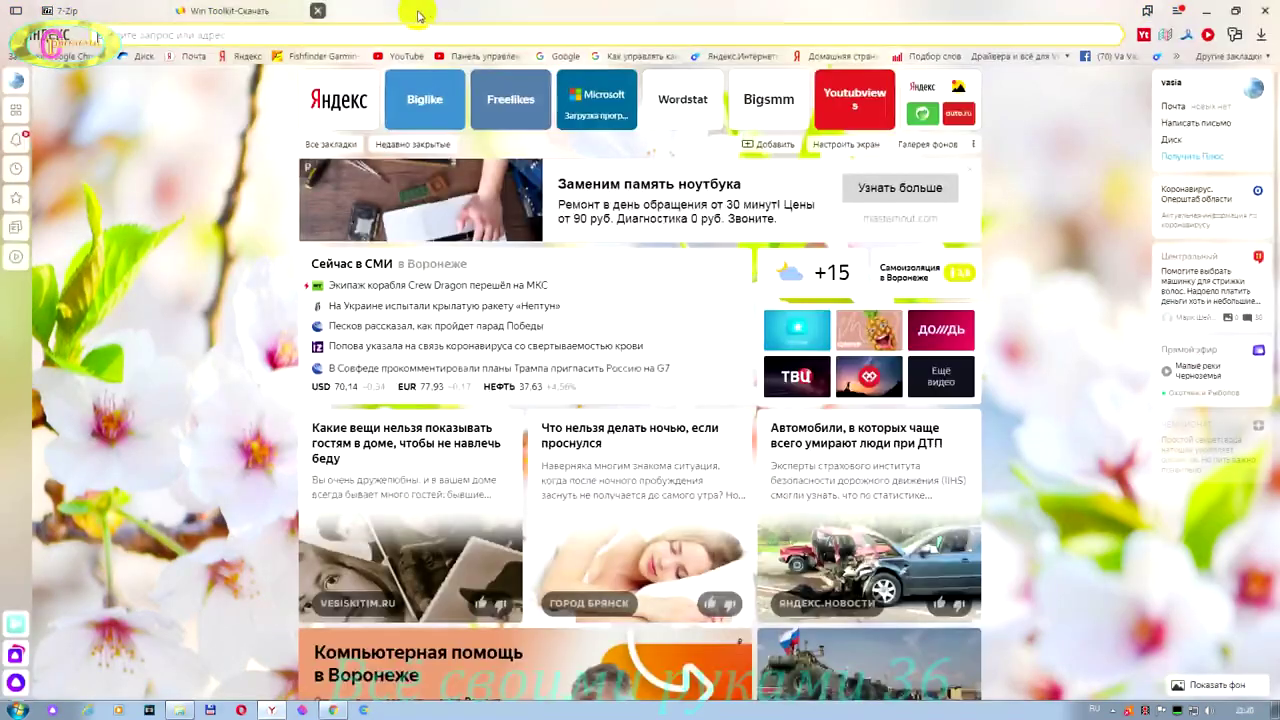
# Download Win Toolkit from the LO4D.com United Kingdom mirror.
pyautogui.moveTo(205, 16)
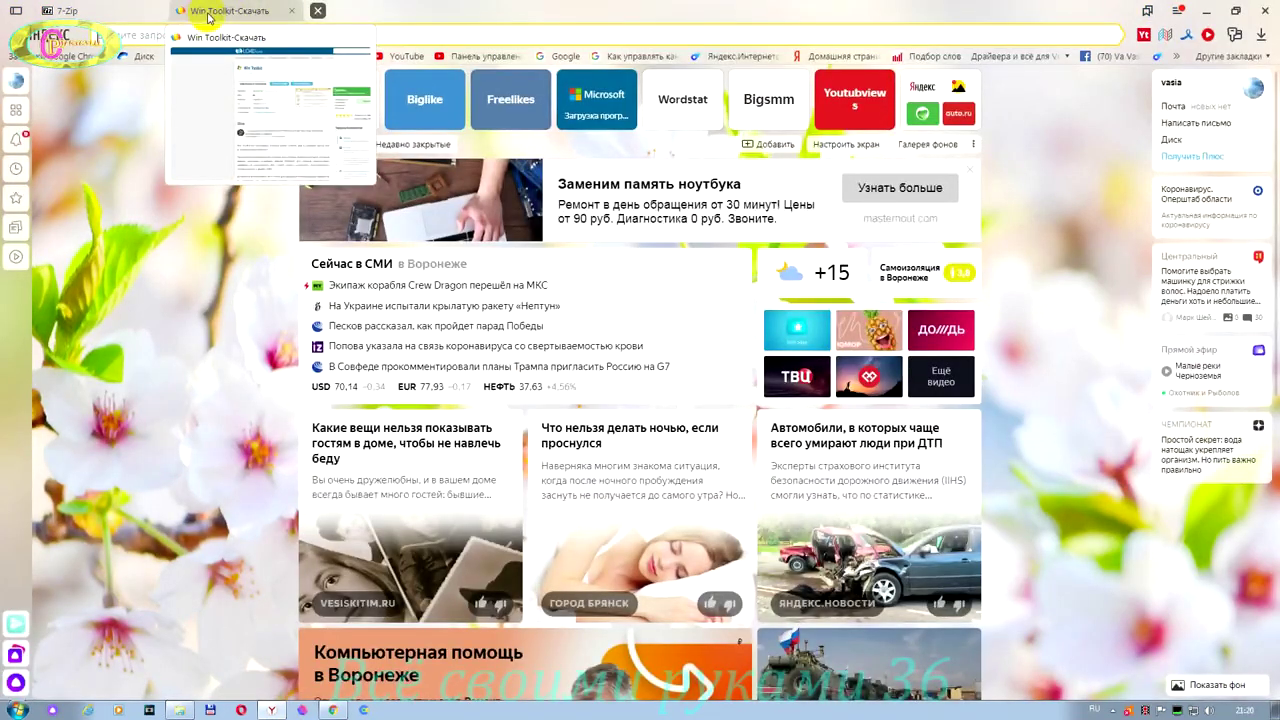
pyautogui.click(210, 16)
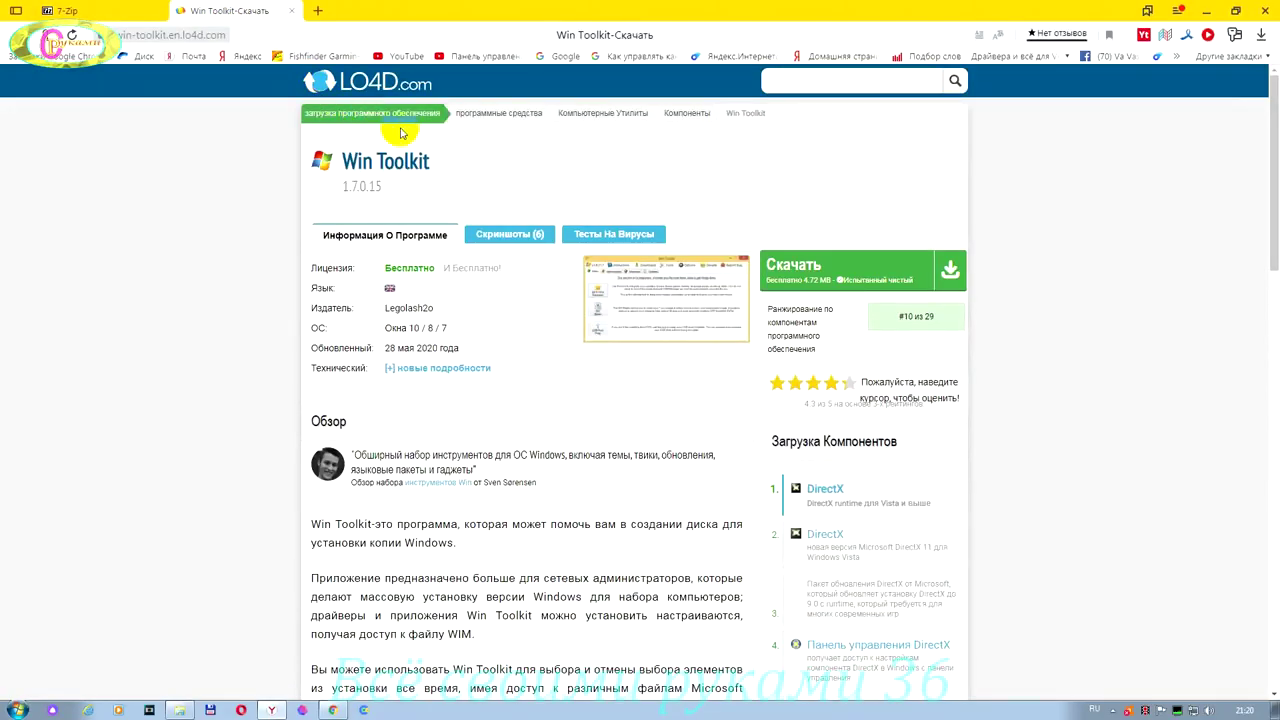
pyautogui.click(832, 276)
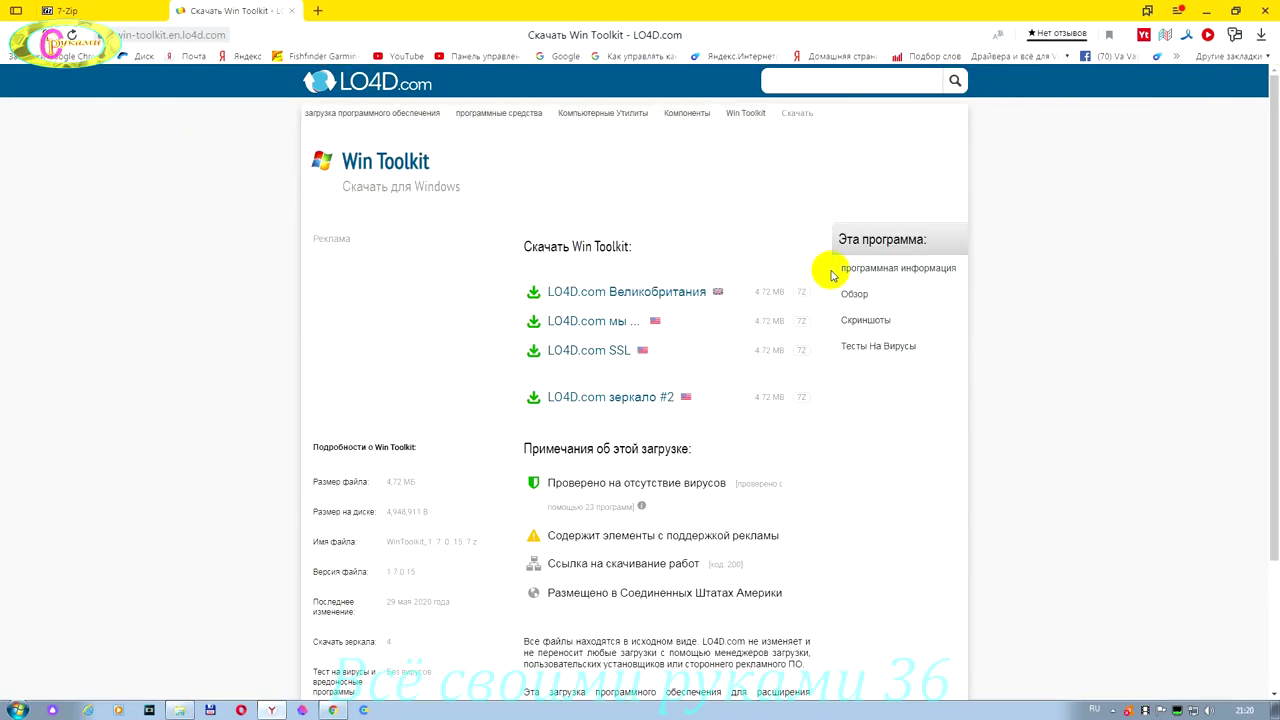
pyautogui.click(594, 296)
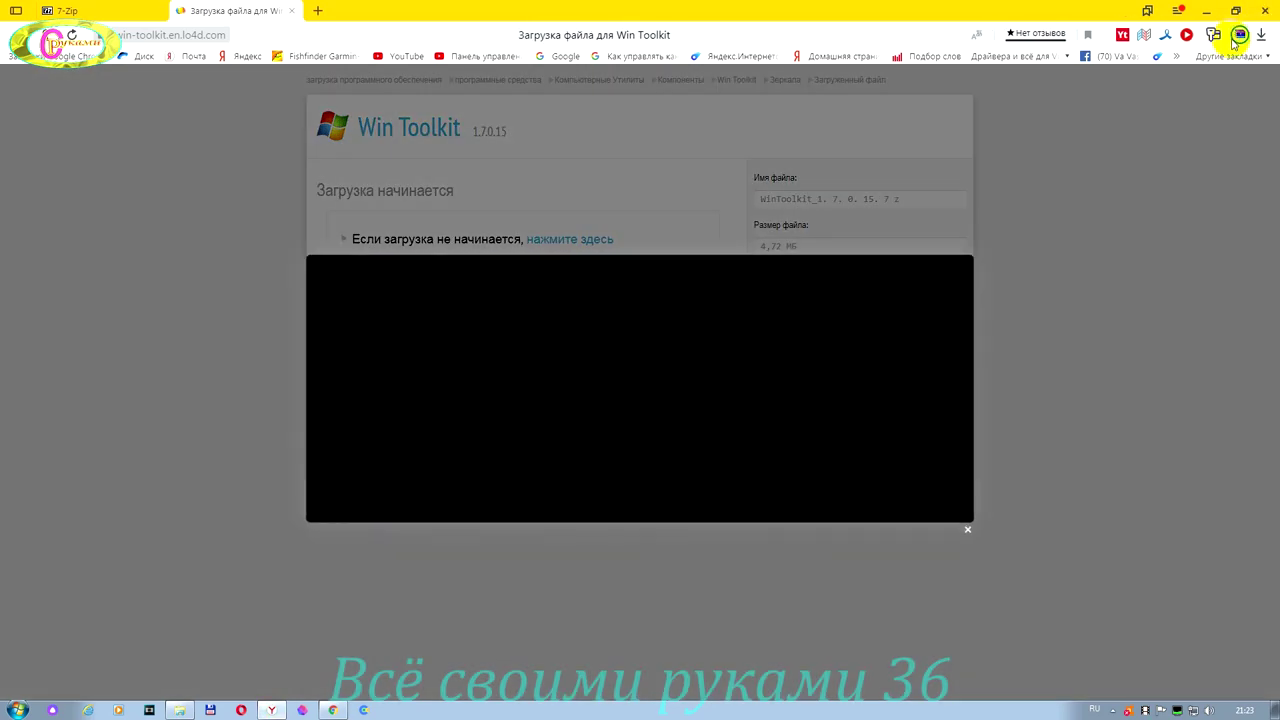
# Download the 64-bit Windows version of 7-Zip 19.00 from the 7-Zip site.
pyautogui.moveTo(105, 15)
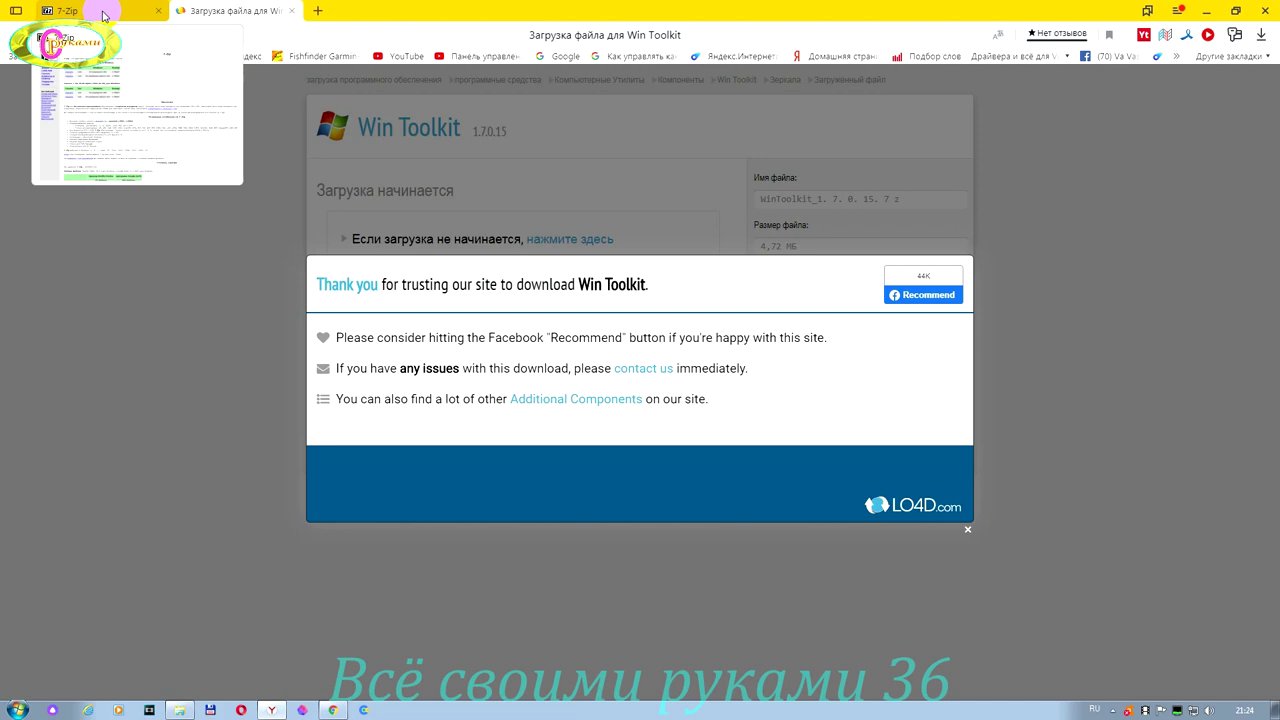
pyautogui.click(90, 14)
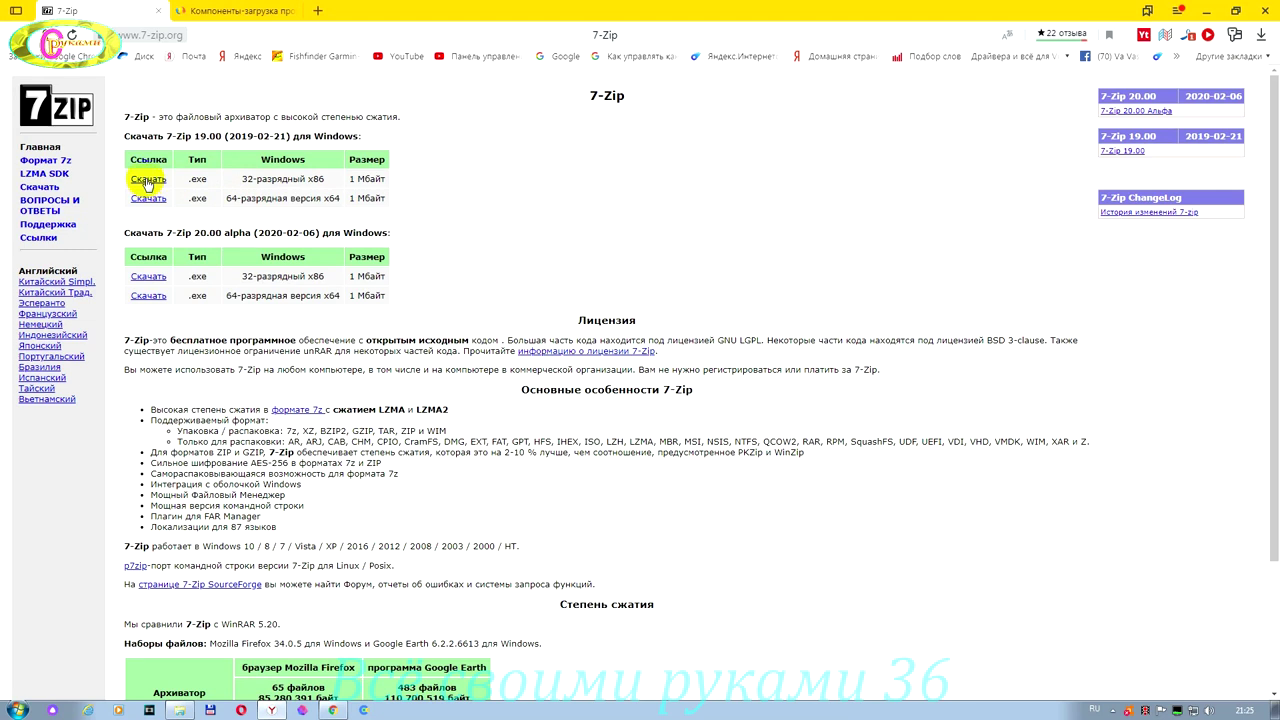
pyautogui.click(148, 198)
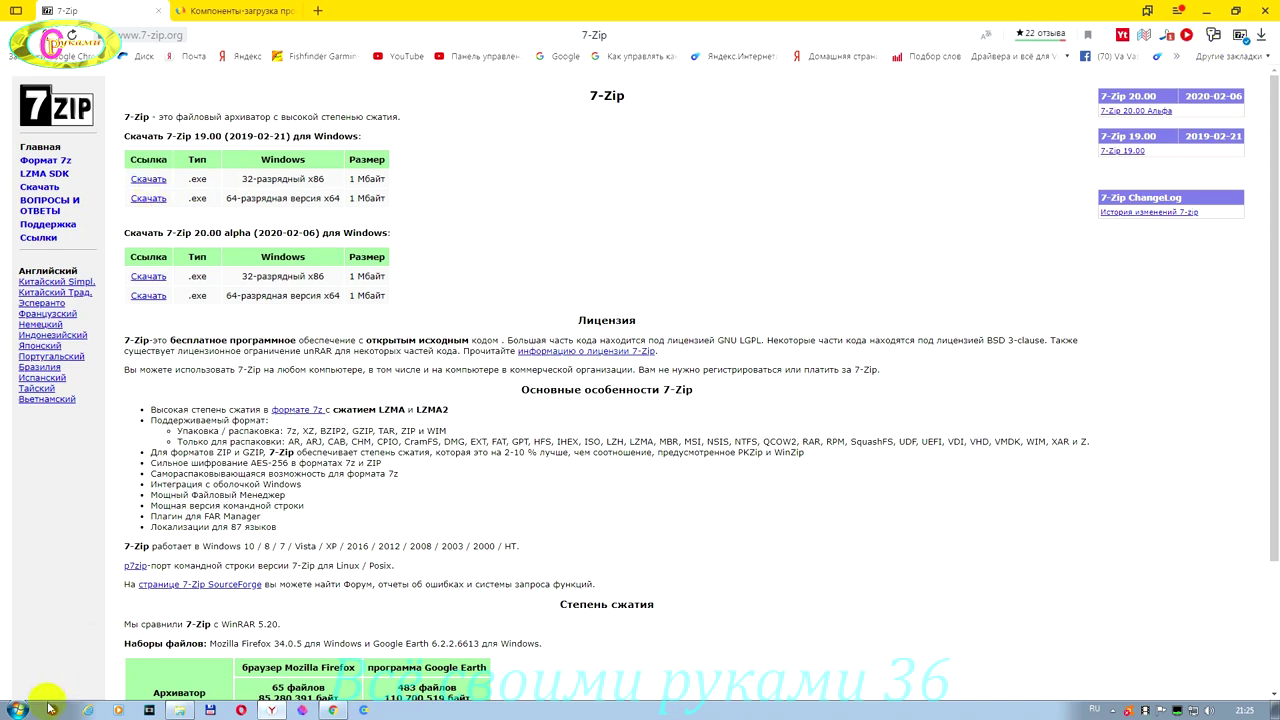
# Switch to the VASIA folder in Windows Explorer and install 7-Zip from 7z1900-x64 with the default destination.
pyautogui.click(180, 710)
pyautogui.click(310, 318)
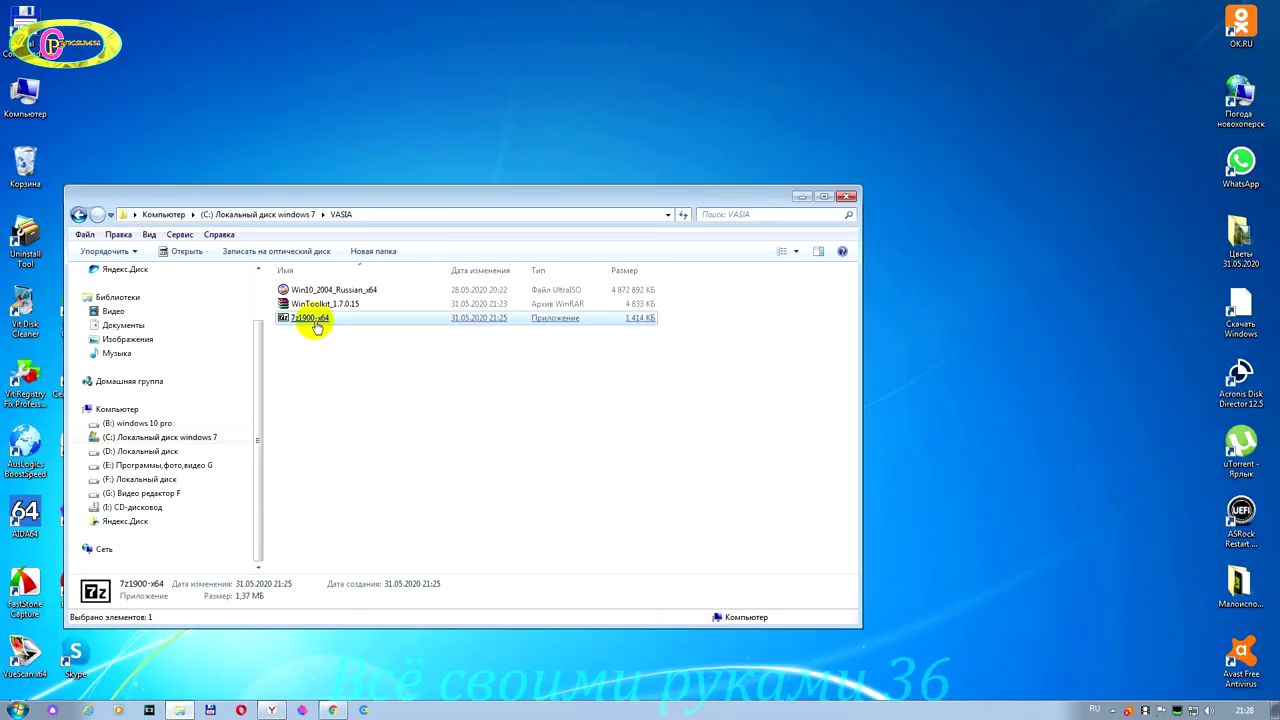
pyautogui.doubleClick(314, 320)
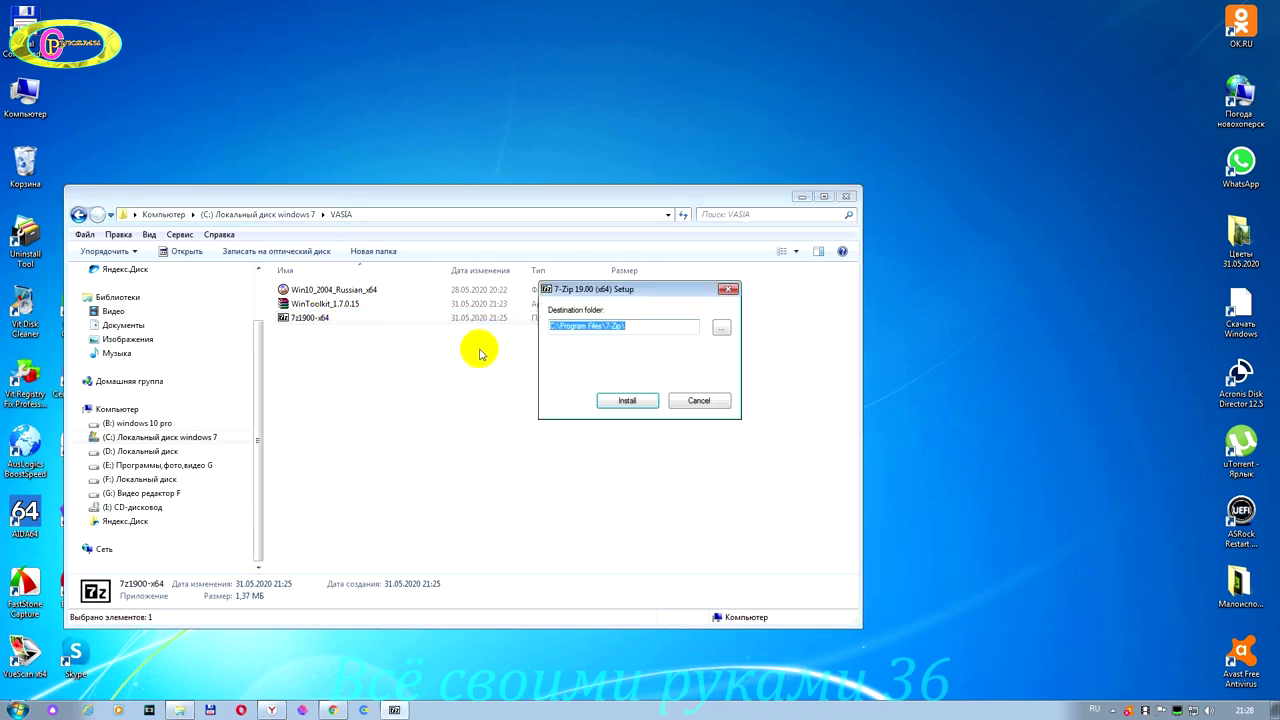
pyautogui.click(626, 401)
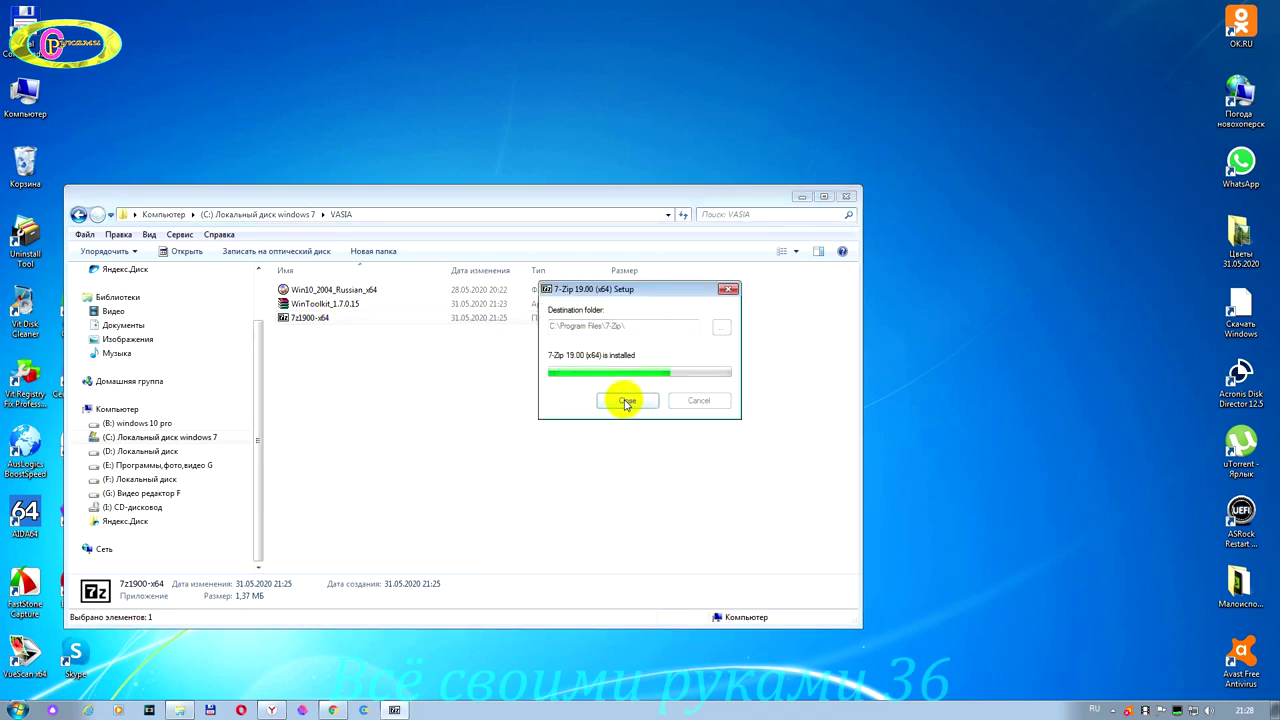
pyautogui.click(627, 401)
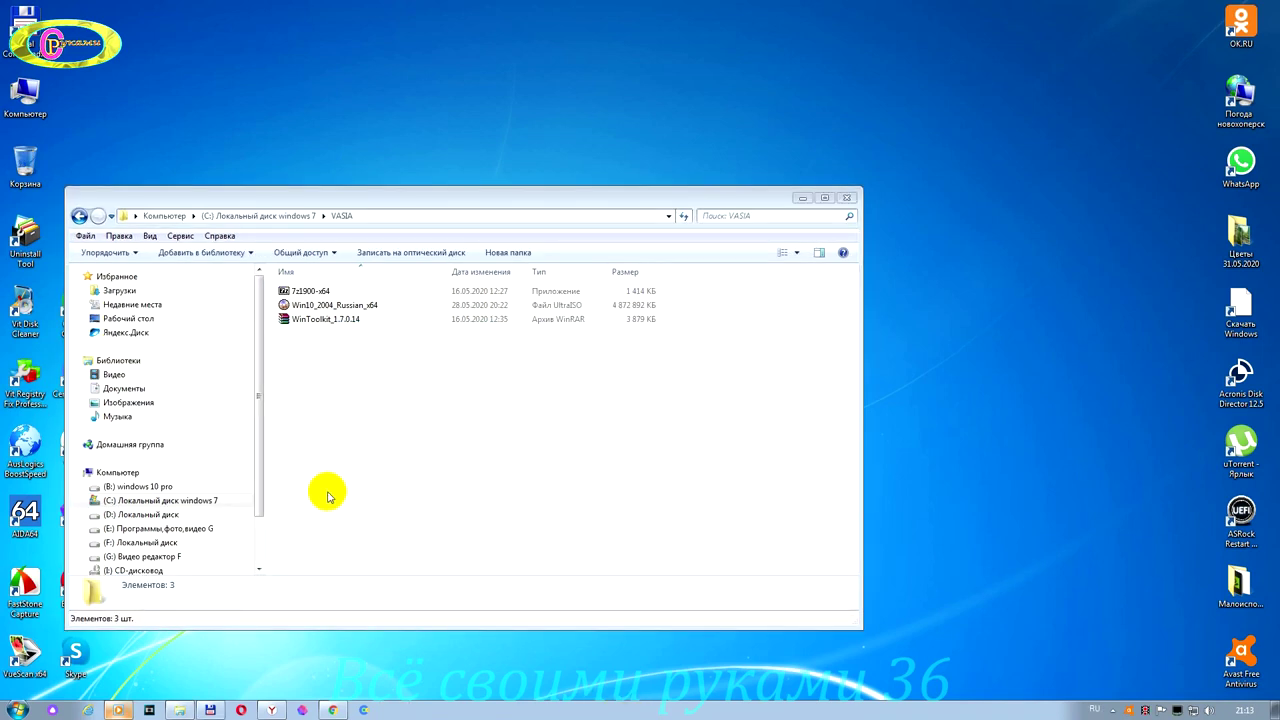
# Extract the WinToolkit archive directly into the VASIA folder with 7-Zip and select the extracted WinToolkit application.
pyautogui.click(311, 324)
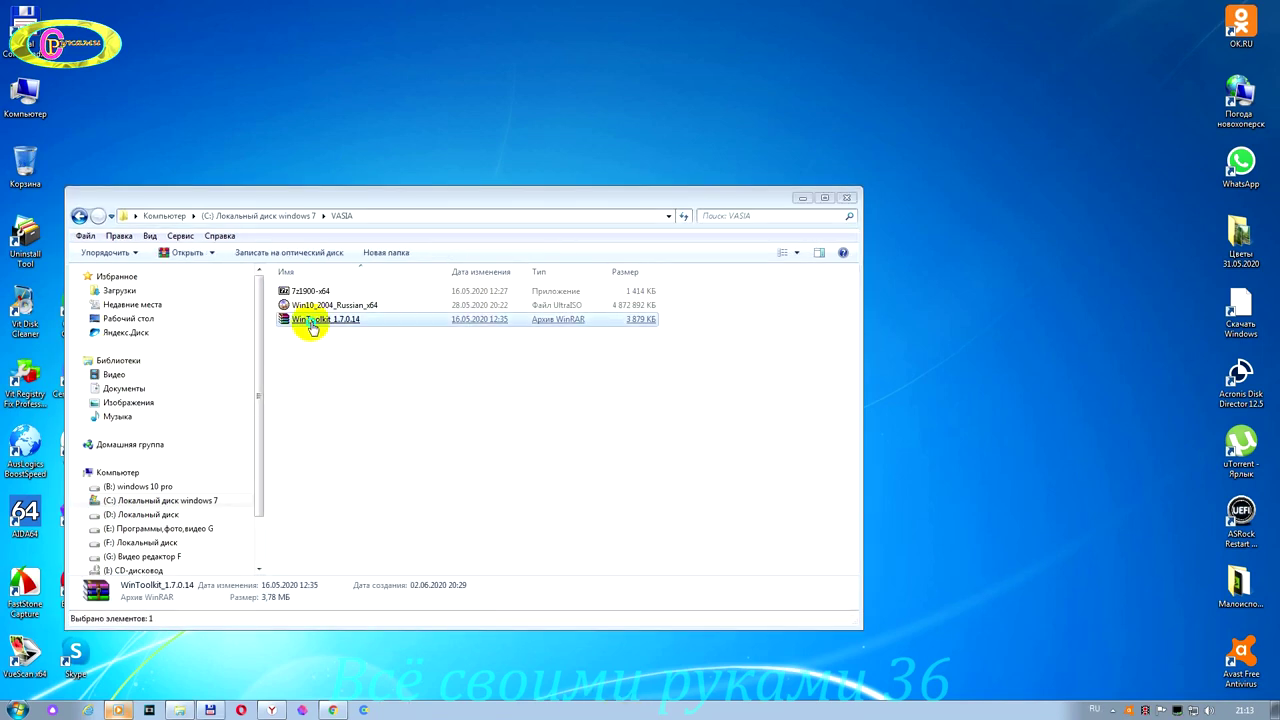
pyautogui.rightClick(311, 324)
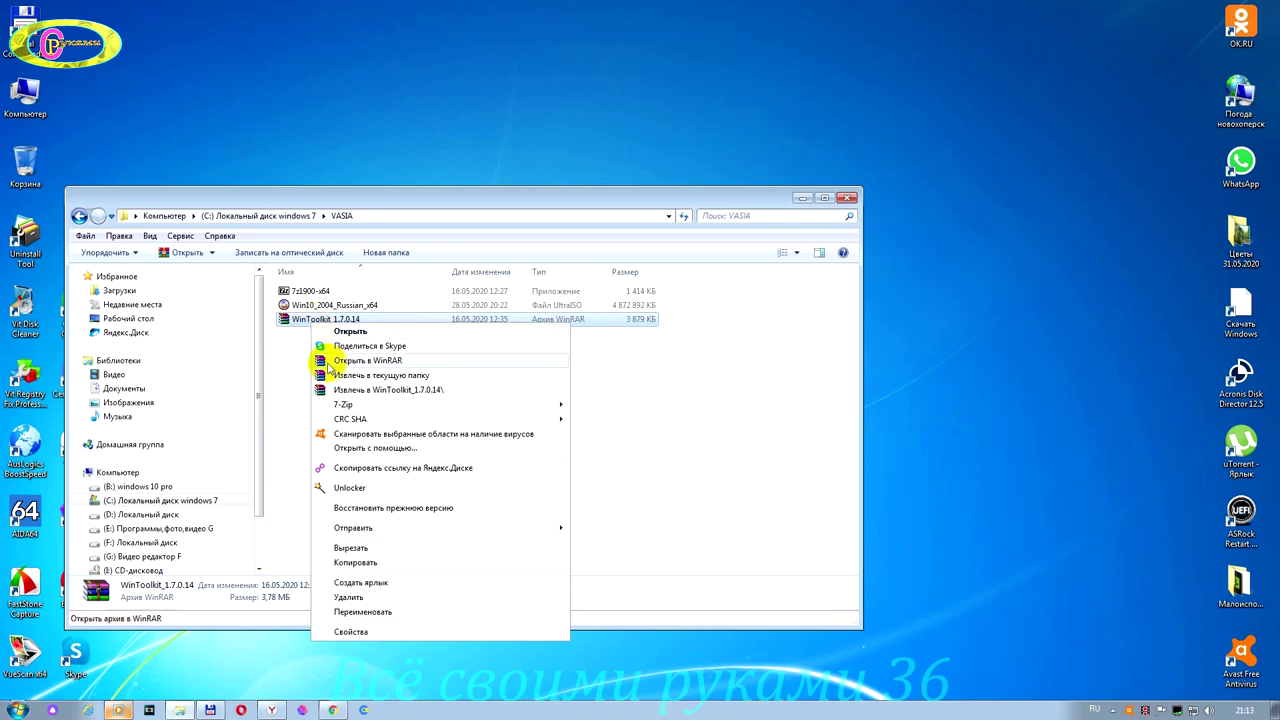
pyautogui.moveTo(345, 404)
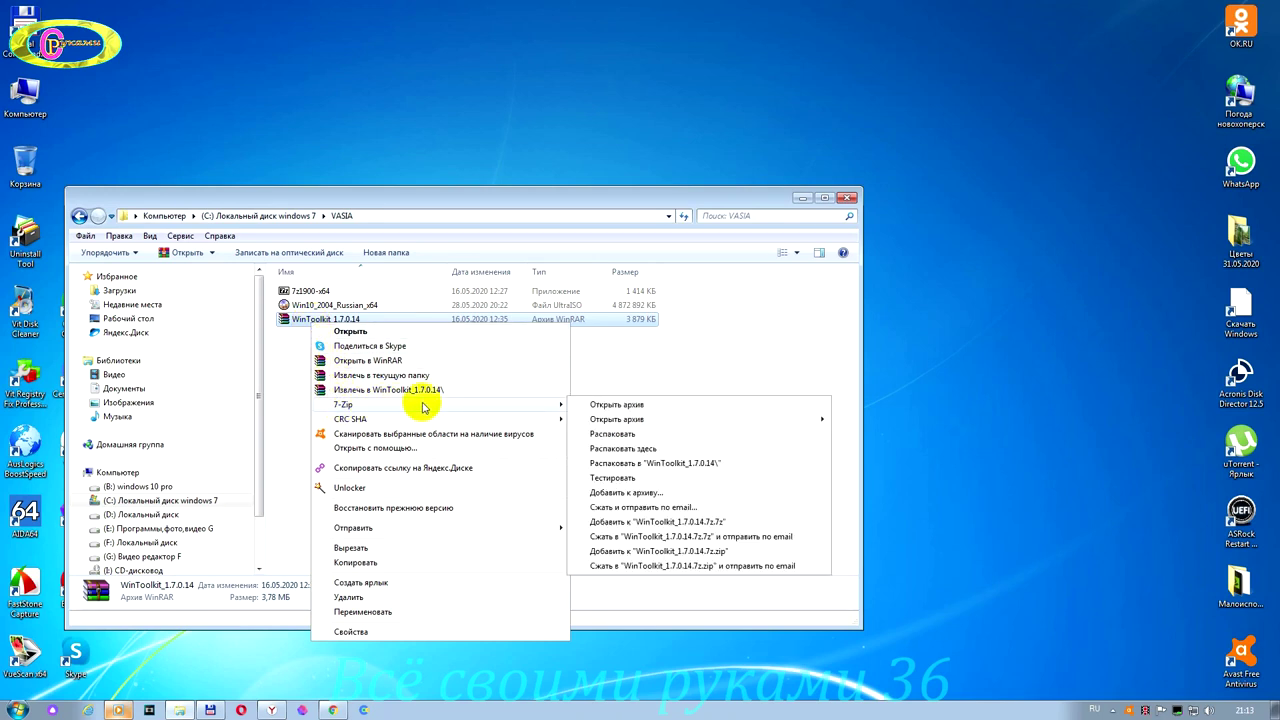
pyautogui.click(625, 451)
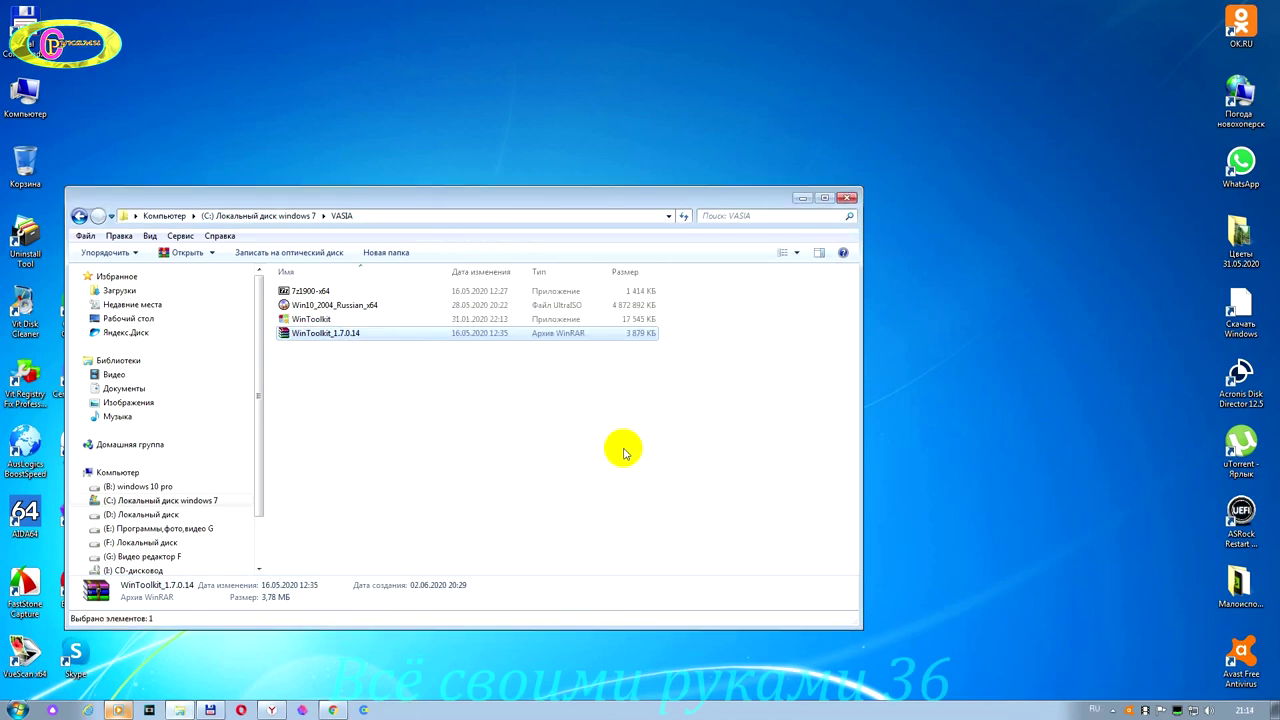
pyautogui.click(310, 320)
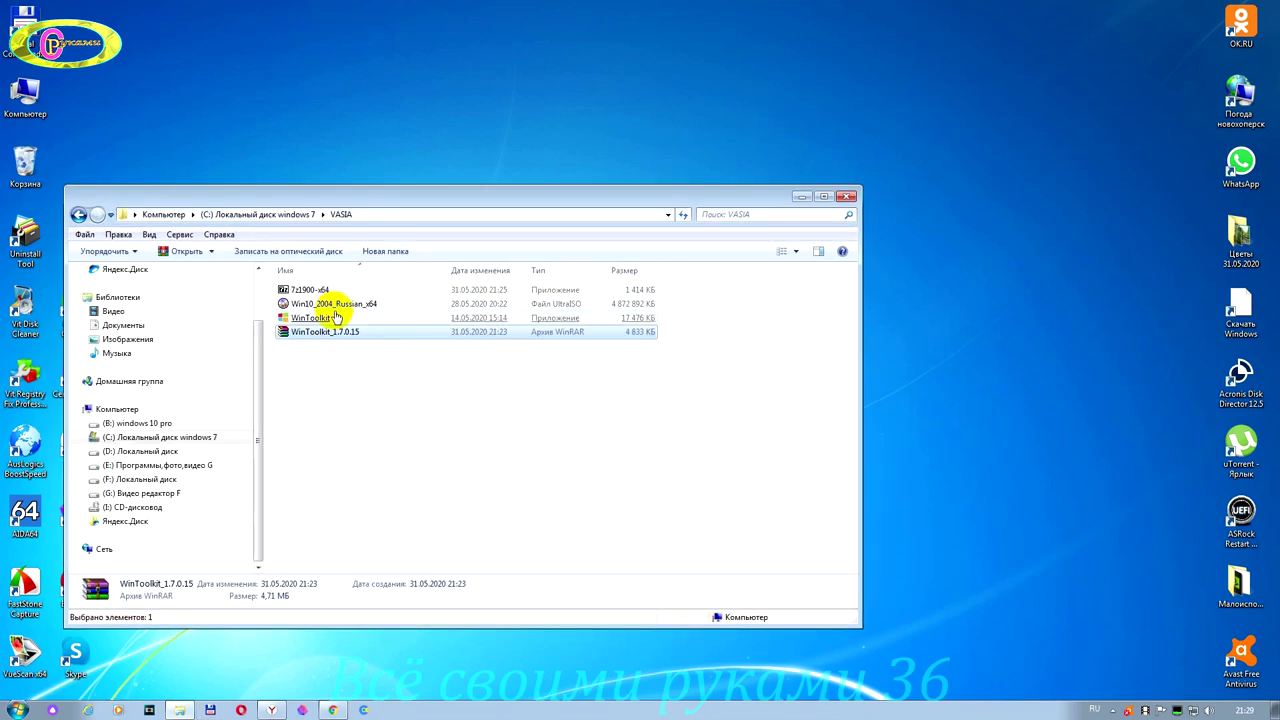
pyautogui.click(336, 317)
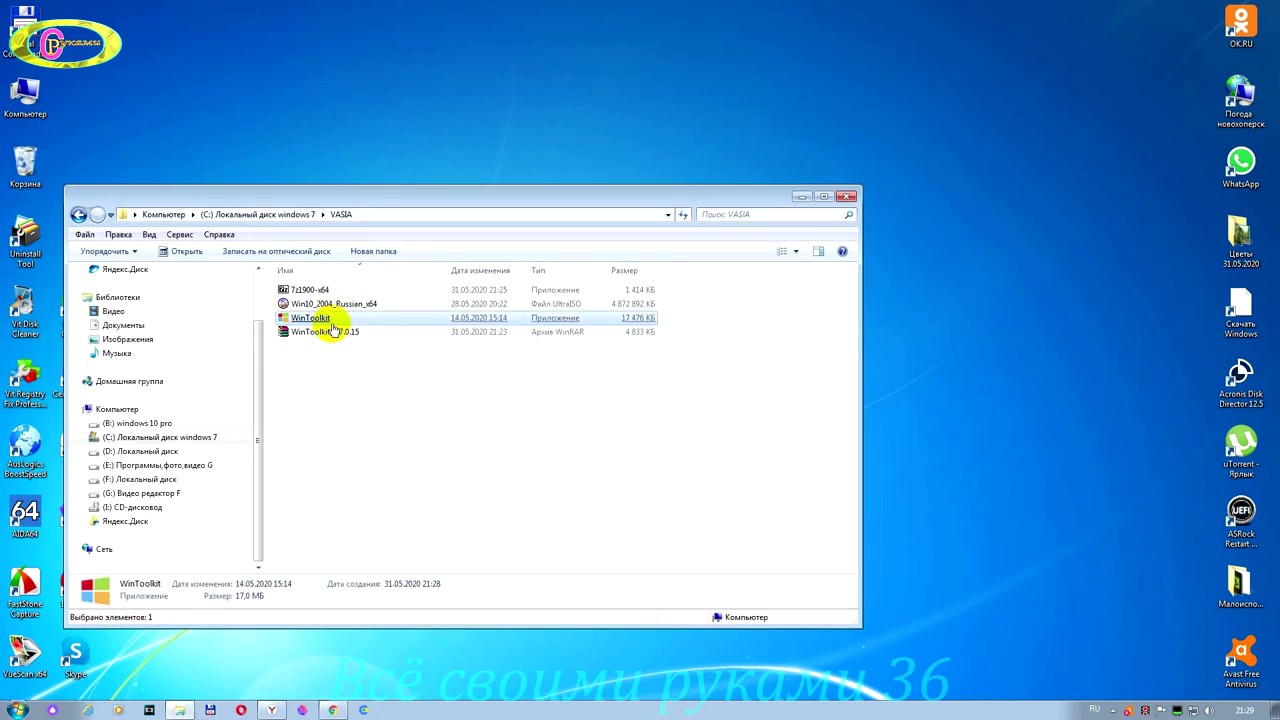
# Extract the Win10_2004_Russian_x64 disc image with 7-Zip into a folder of the same name.
pyautogui.click(312, 305)
pyautogui.rightClick(320, 307)
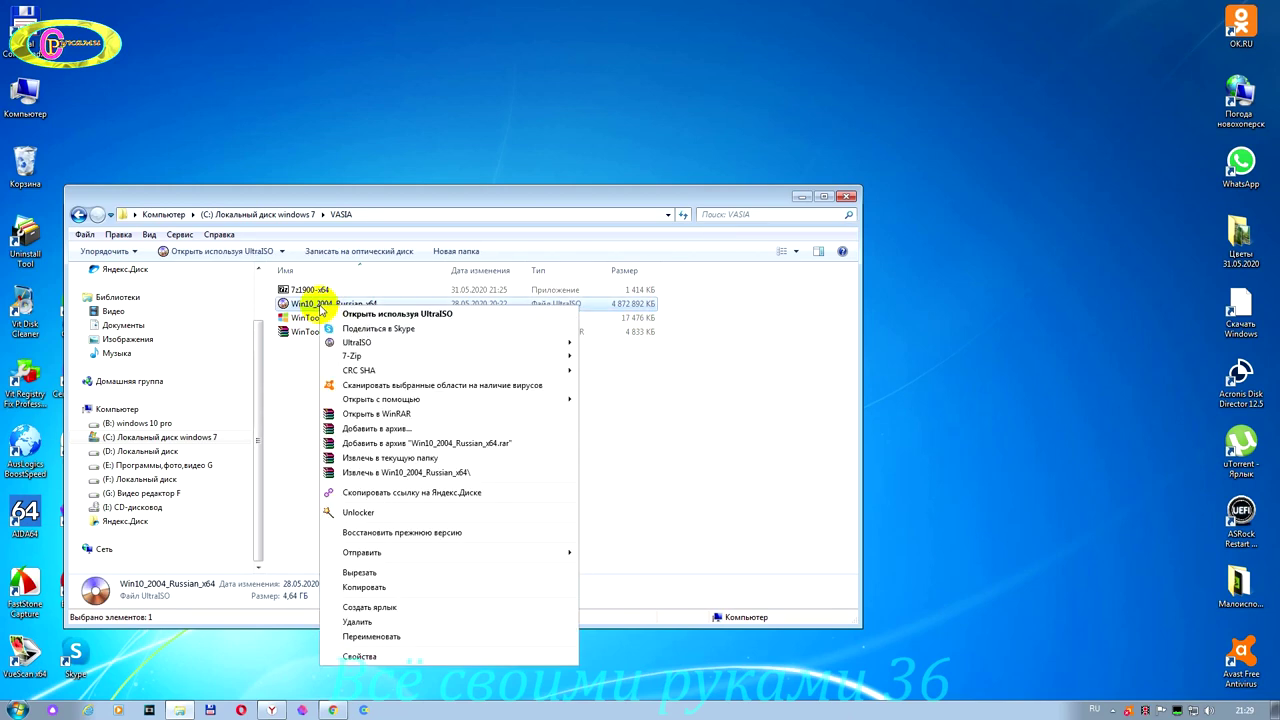
pyautogui.moveTo(364, 358)
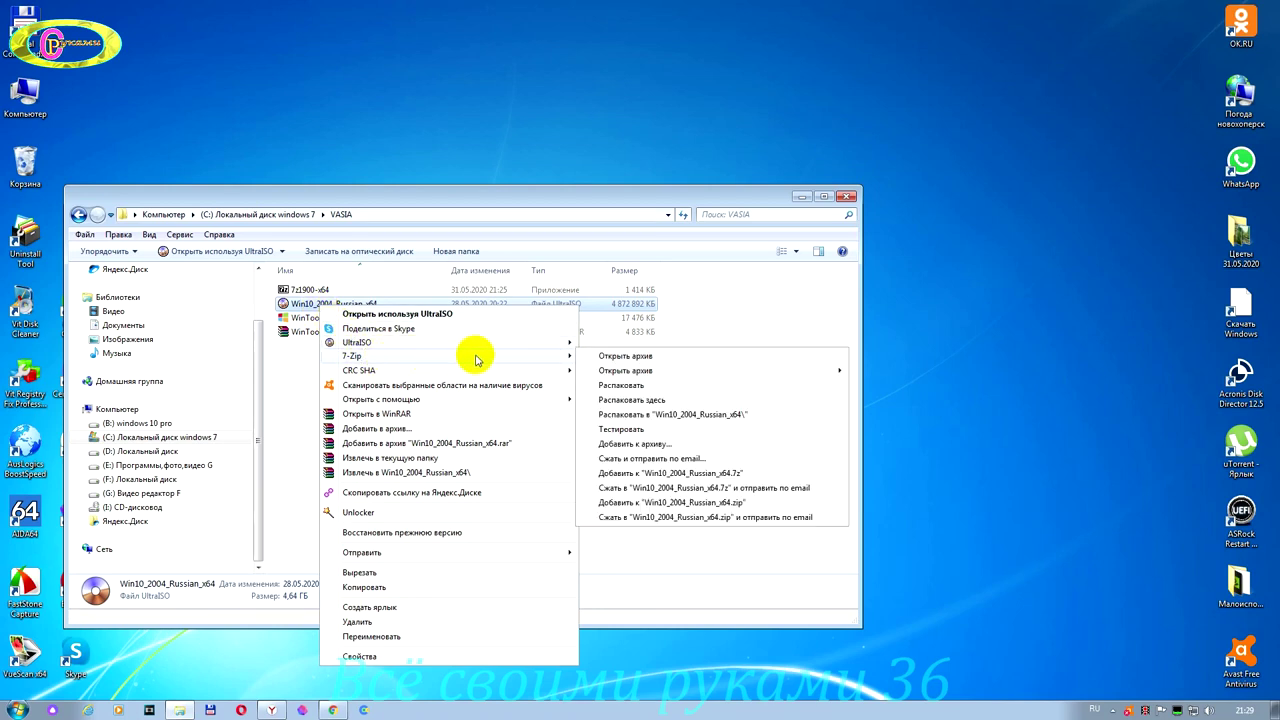
pyautogui.click(680, 420)
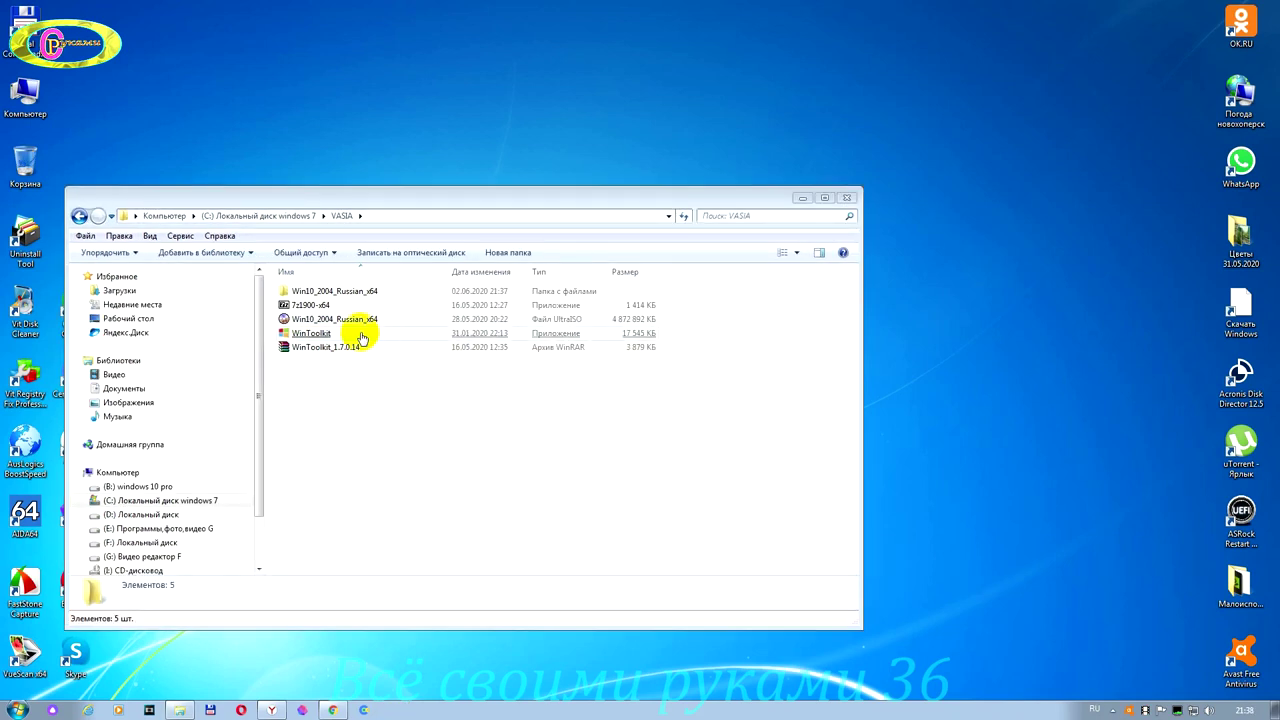
# Move the 7z1900-x64 installer and the WinToolkit_1.7.0.14 archive to the Recycle Bin.
pyautogui.moveTo(308, 305); pyautogui.dragTo(25, 168)
pyautogui.moveTo(310, 346); pyautogui.dragTo(25, 168)
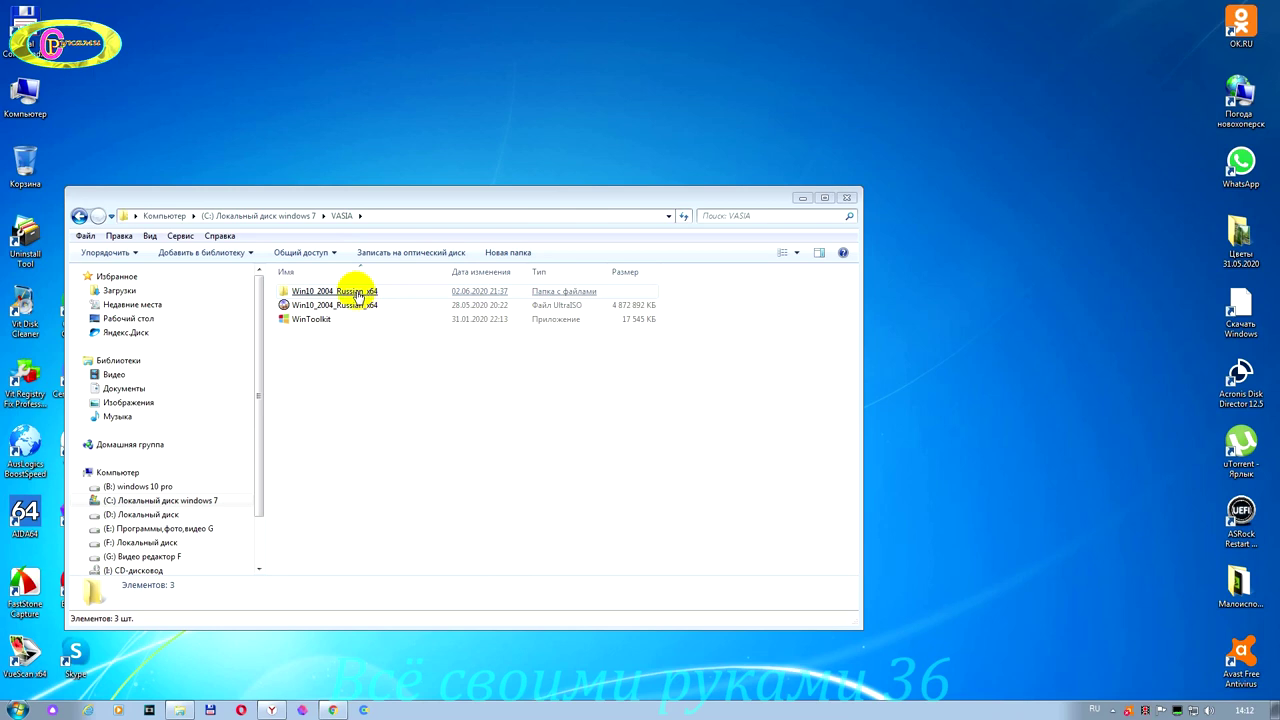
# Launch WinToolkit, dismiss its welcome window, and decline the download of the newer DISM version.
pyautogui.doubleClick(305, 322)
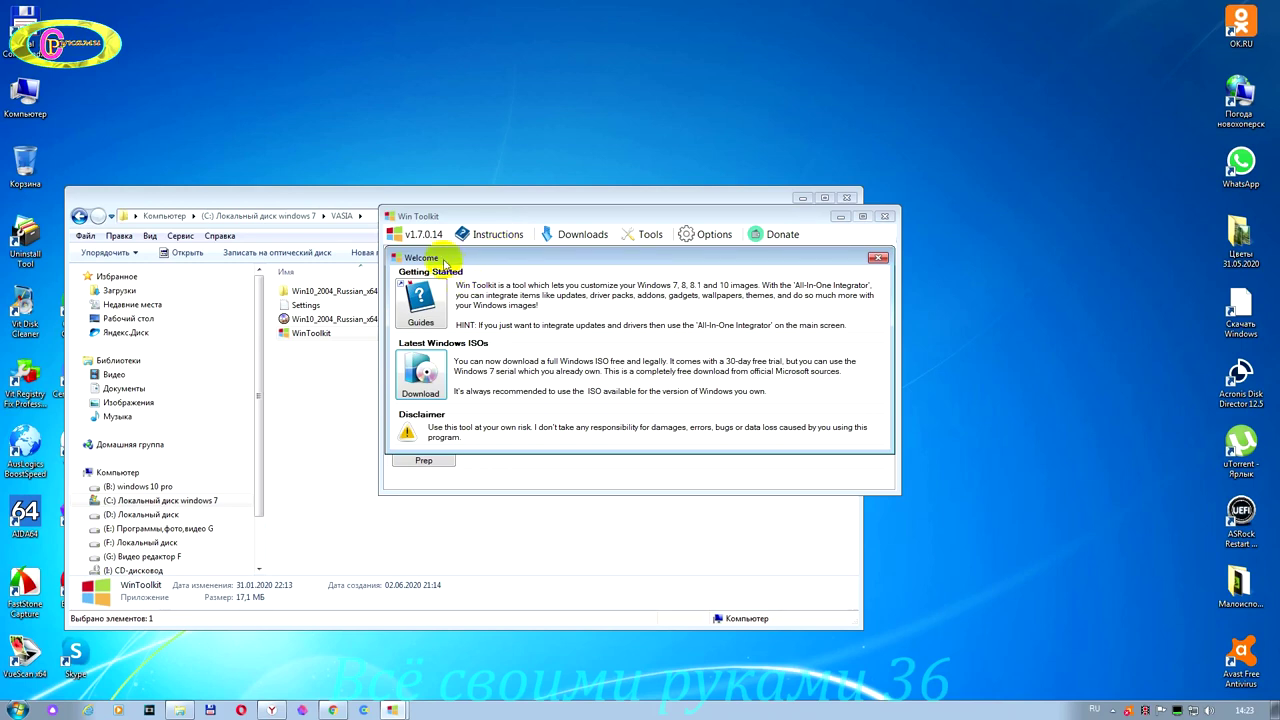
pyautogui.click(878, 260)
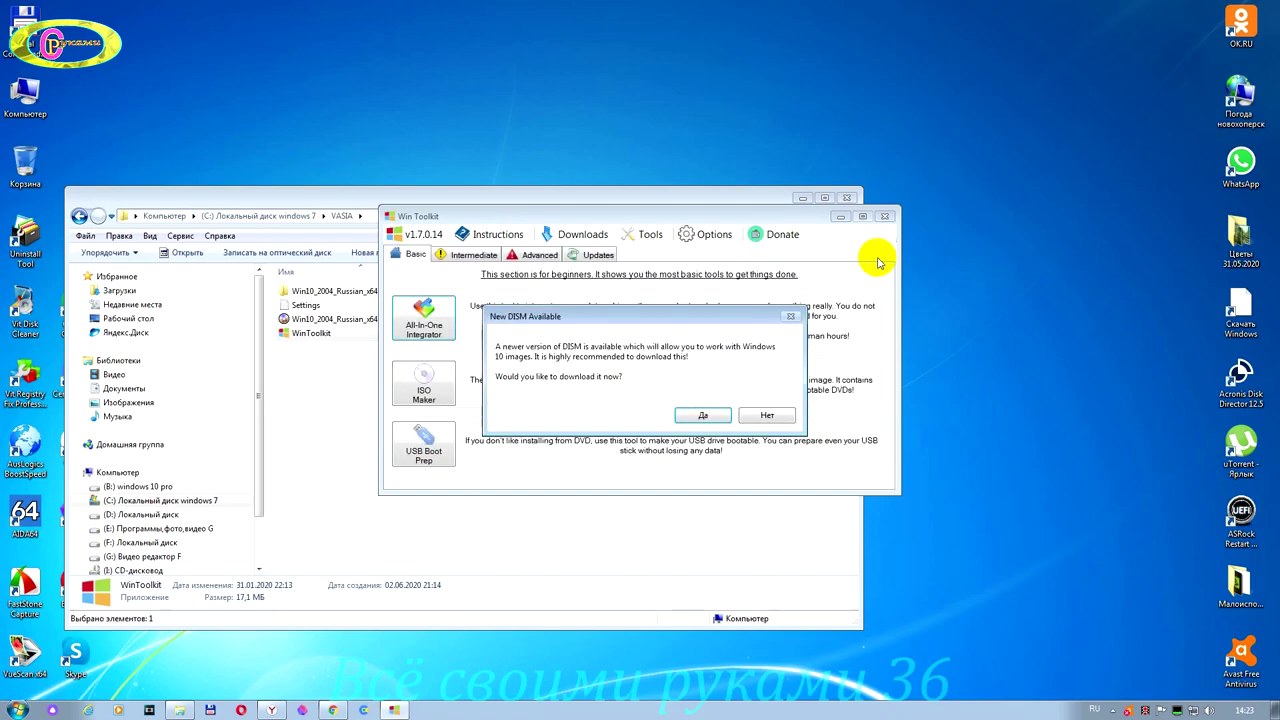
pyautogui.click(766, 416)
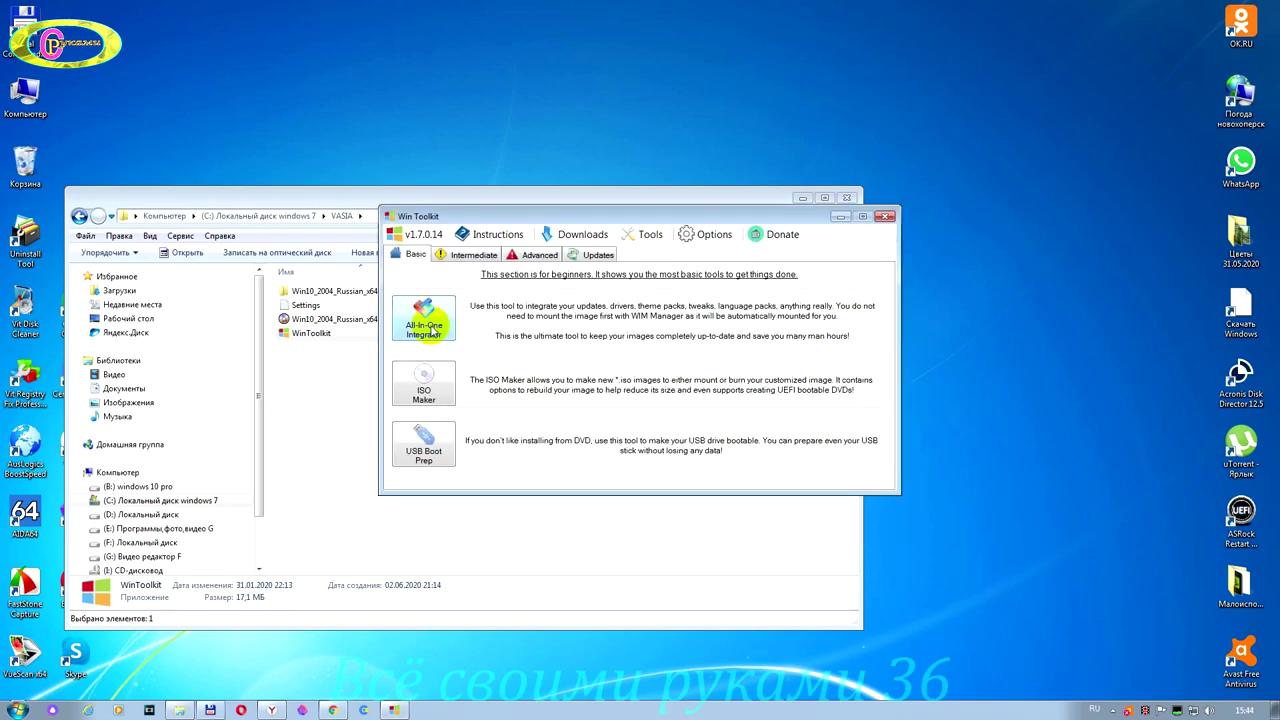
# Open the All-In-One Integrator and load install.wim from the sources folder of VASIA\Win10_2004_Russian_x64 on drive C.
pyautogui.click(436, 327)
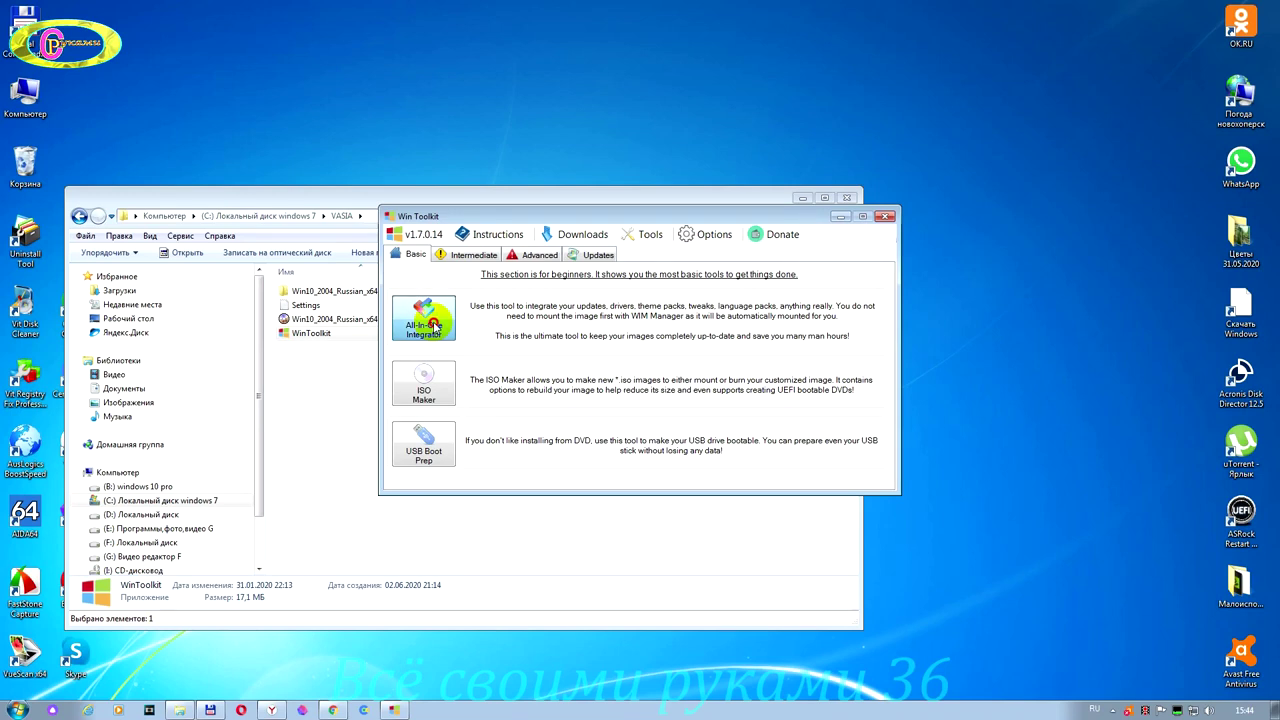
pyautogui.click(480, 273)
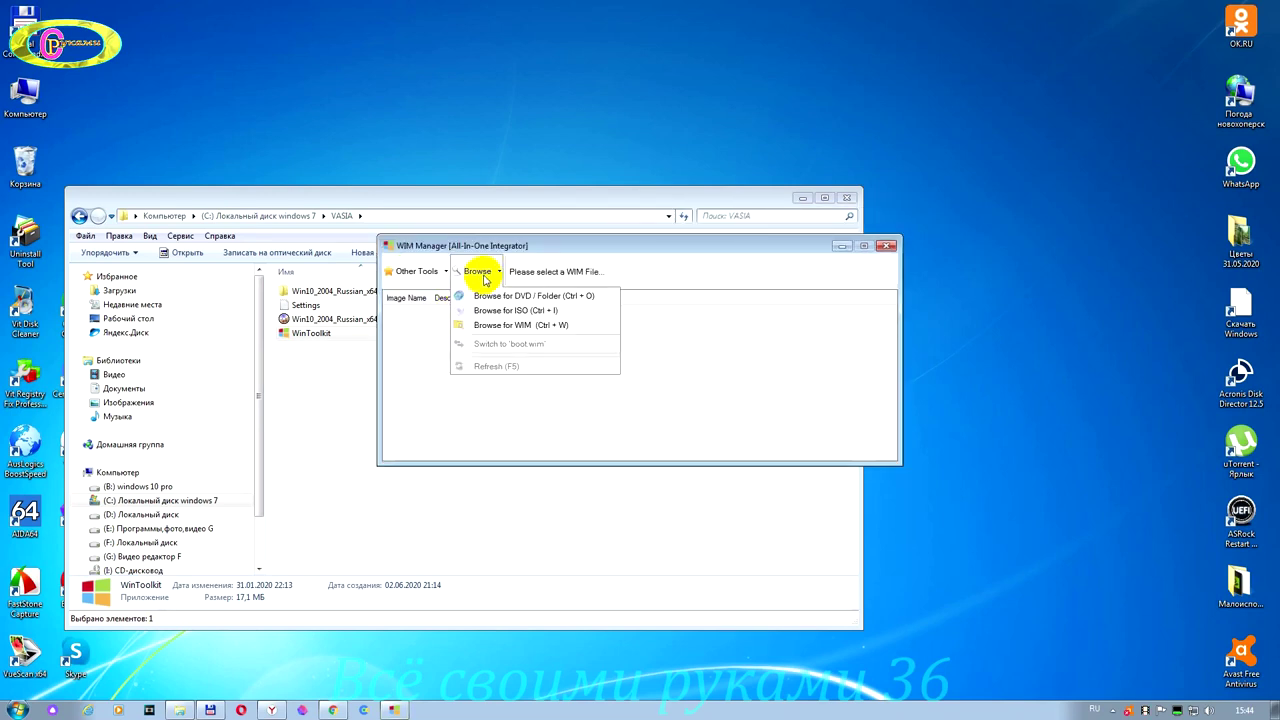
pyautogui.click(516, 326)
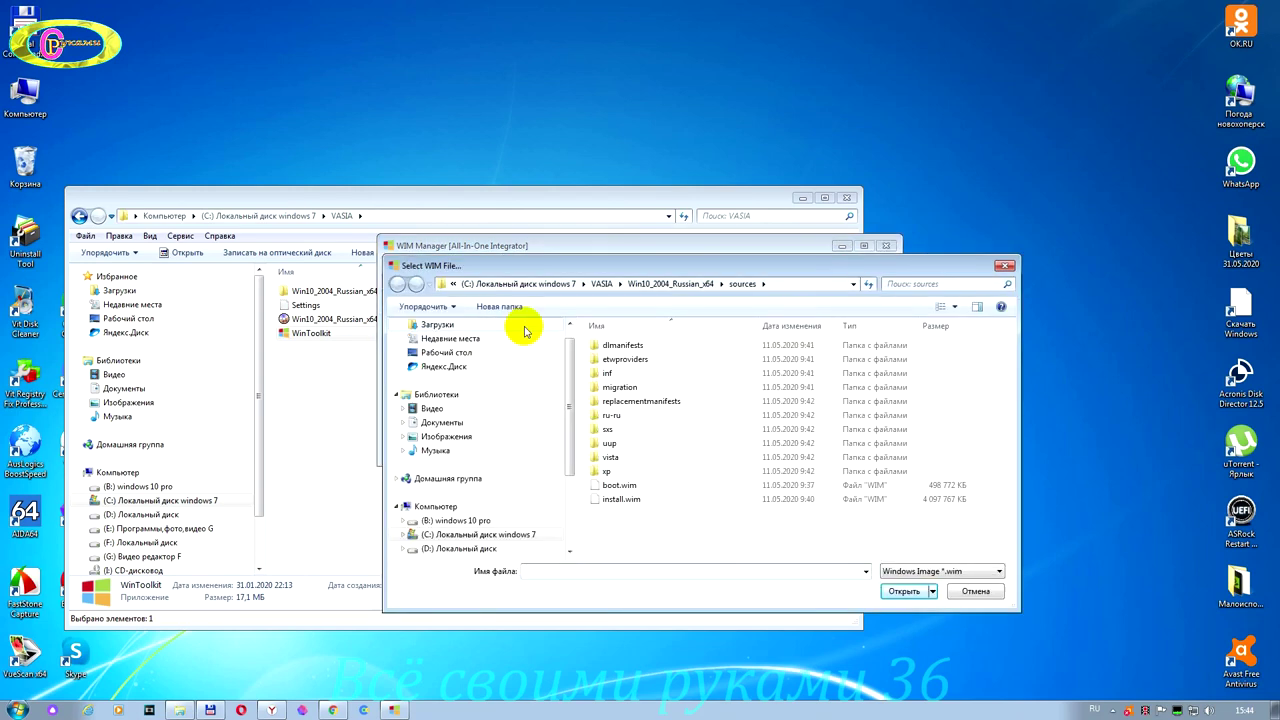
pyautogui.click(514, 534)
pyautogui.doubleClick(602, 433)
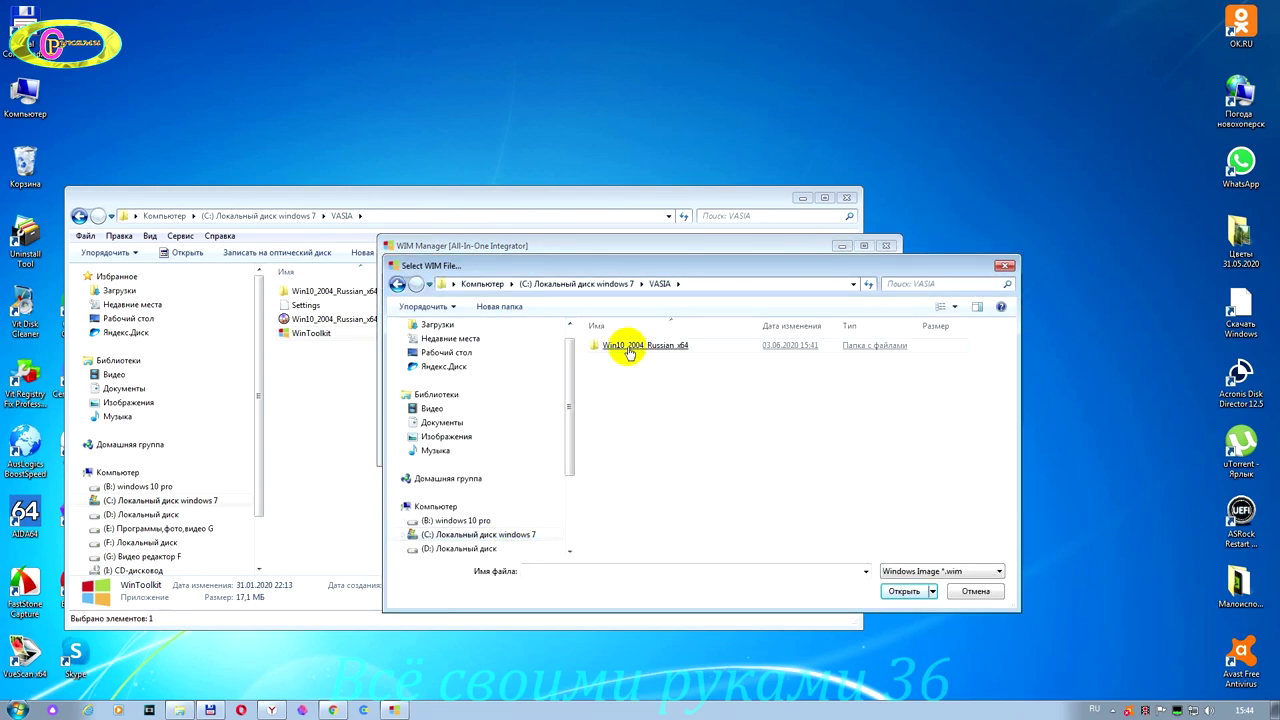
pyautogui.doubleClick(633, 356)
pyautogui.doubleClick(620, 375)
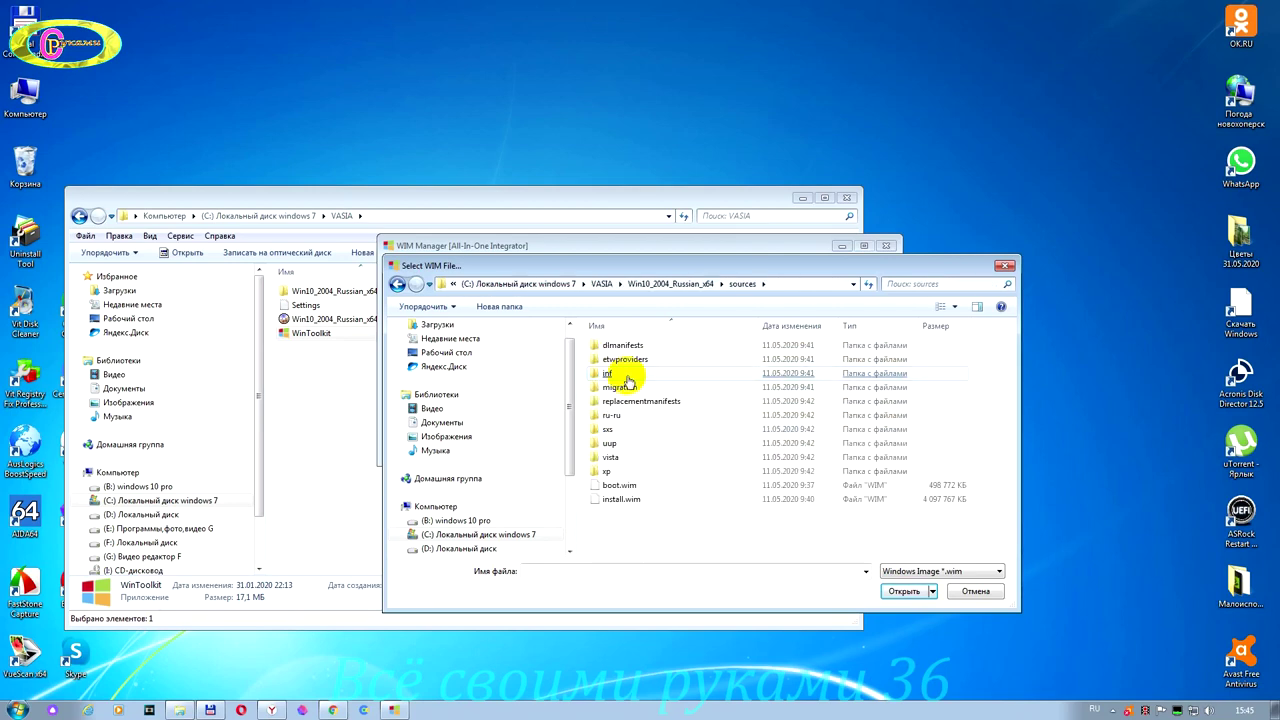
pyautogui.doubleClick(619, 500)
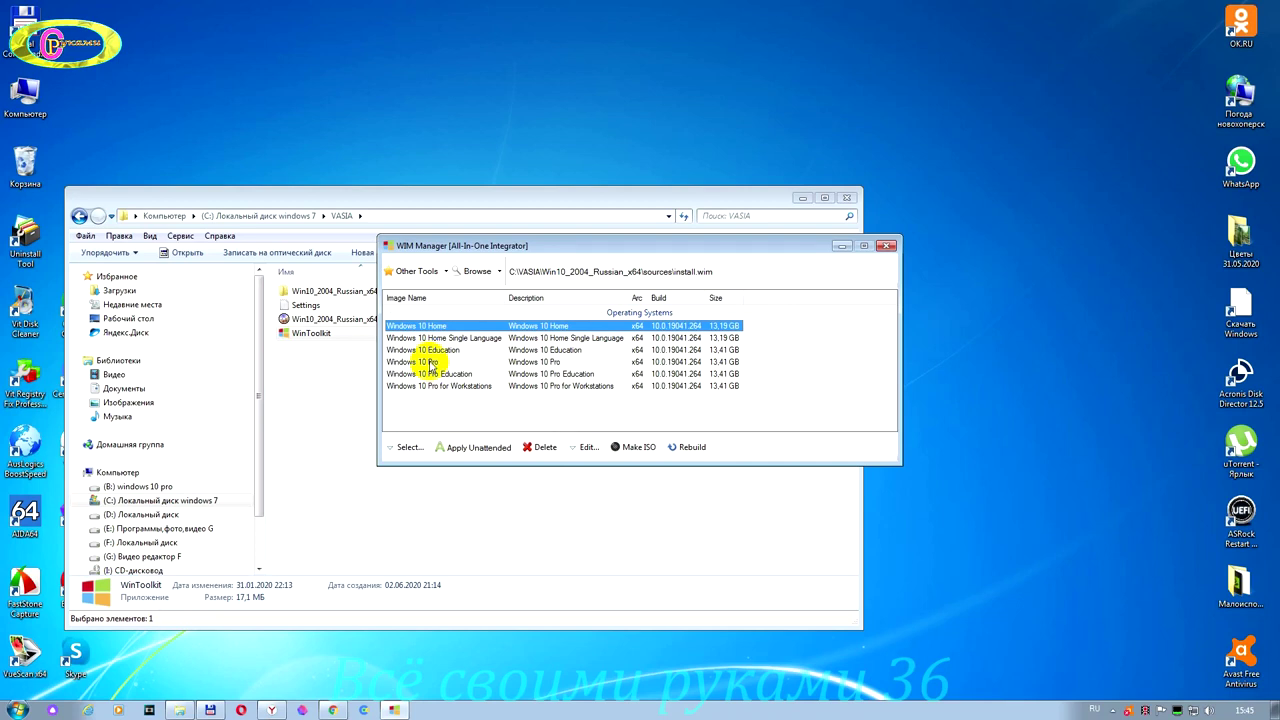
# Switch the WIM Manager to Component Removal and select the Windows 10 Pro image for editing.
pyautogui.click(430, 362)
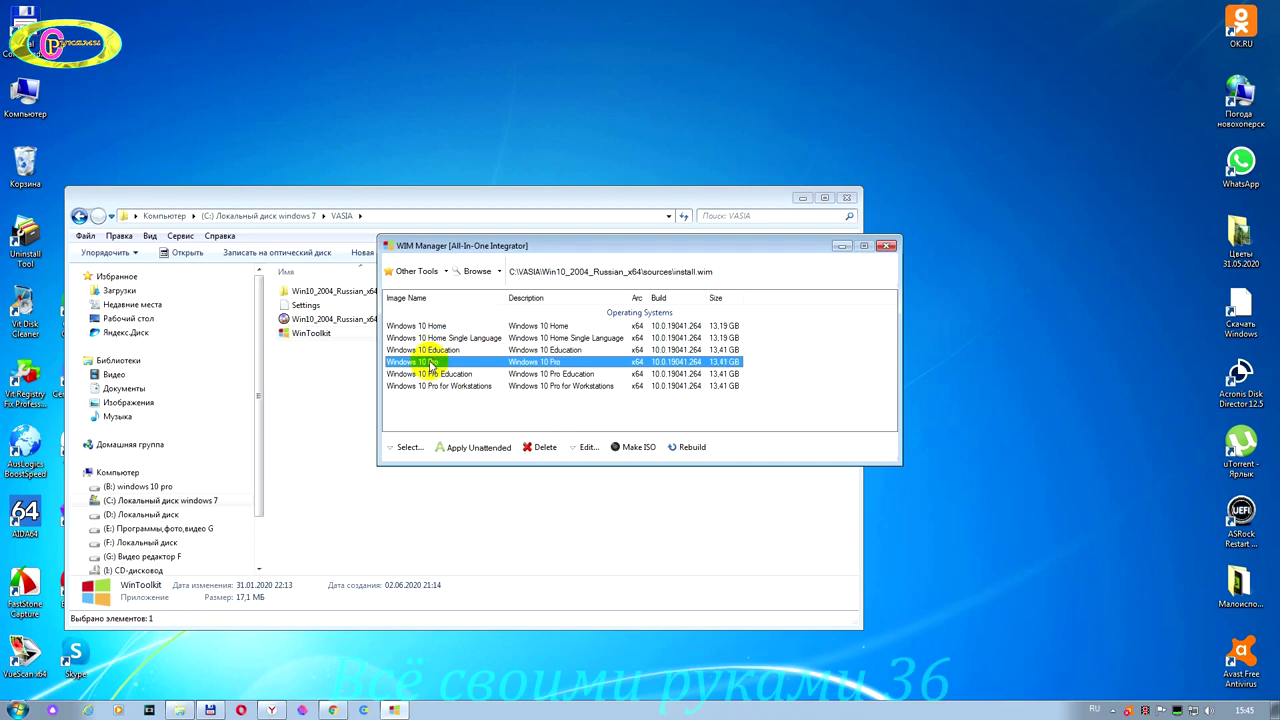
pyautogui.click(408, 272)
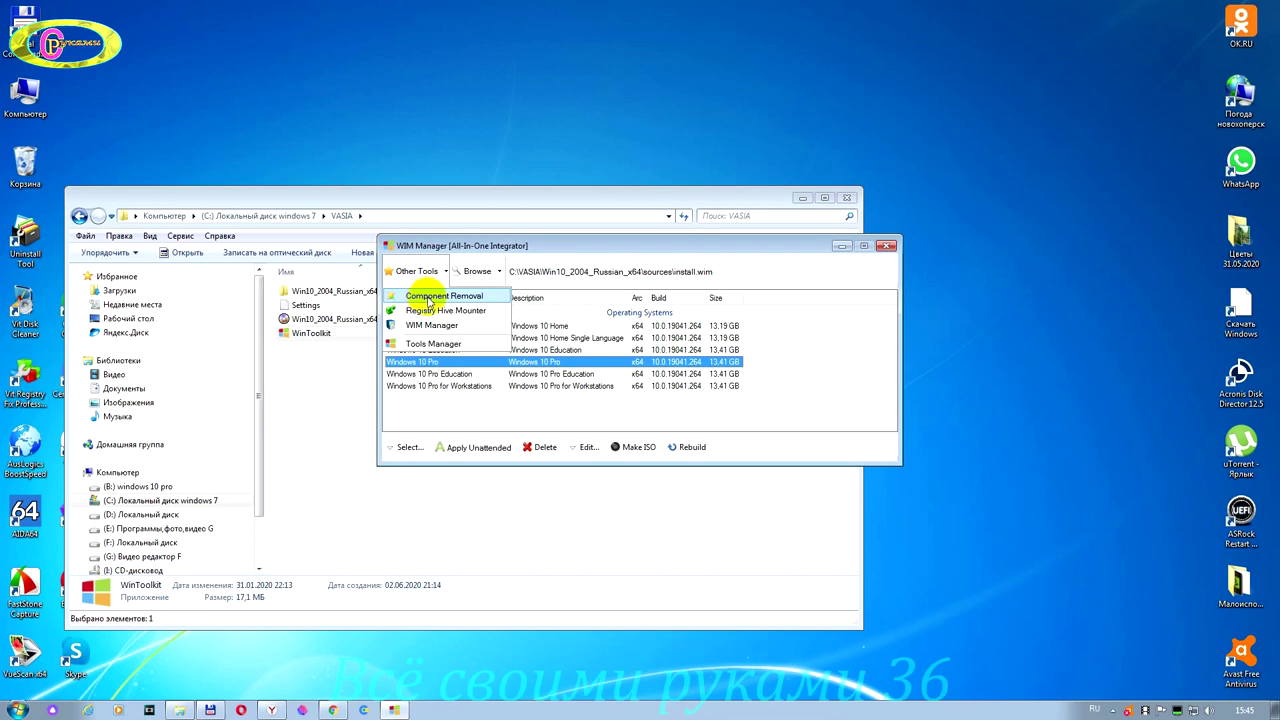
pyautogui.click(440, 300)
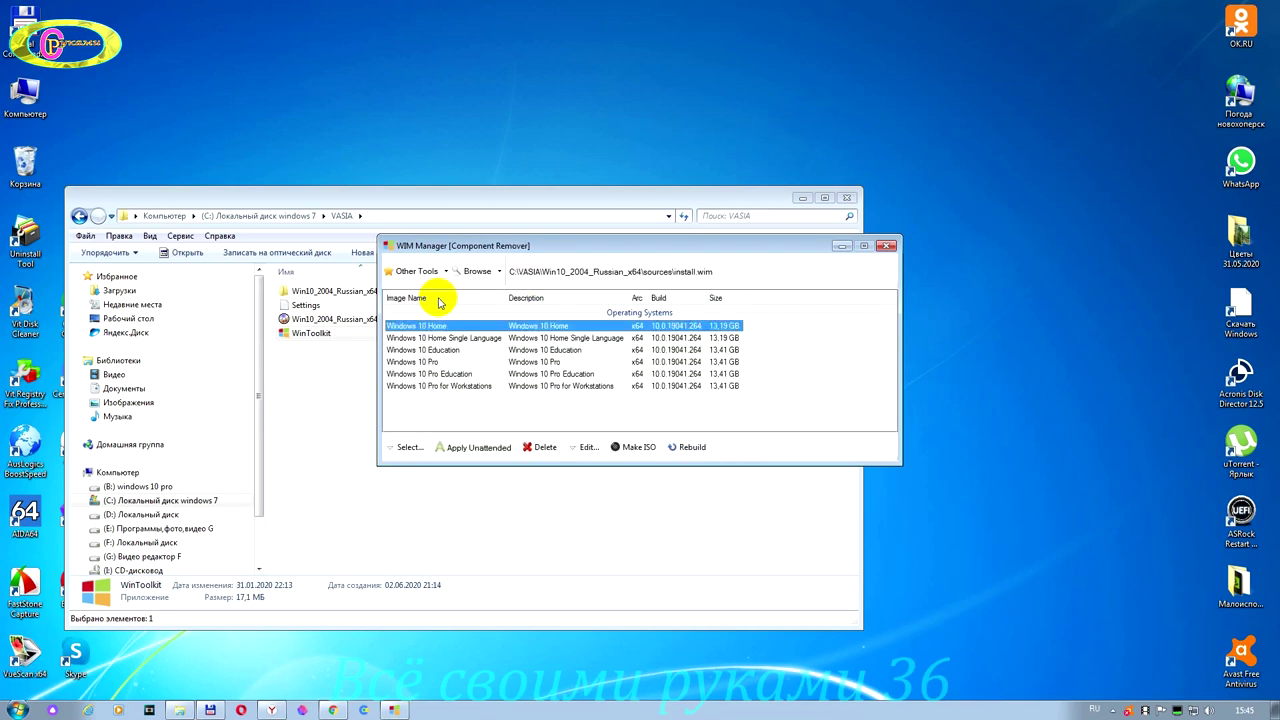
pyautogui.click(421, 366)
pyautogui.click(412, 446)
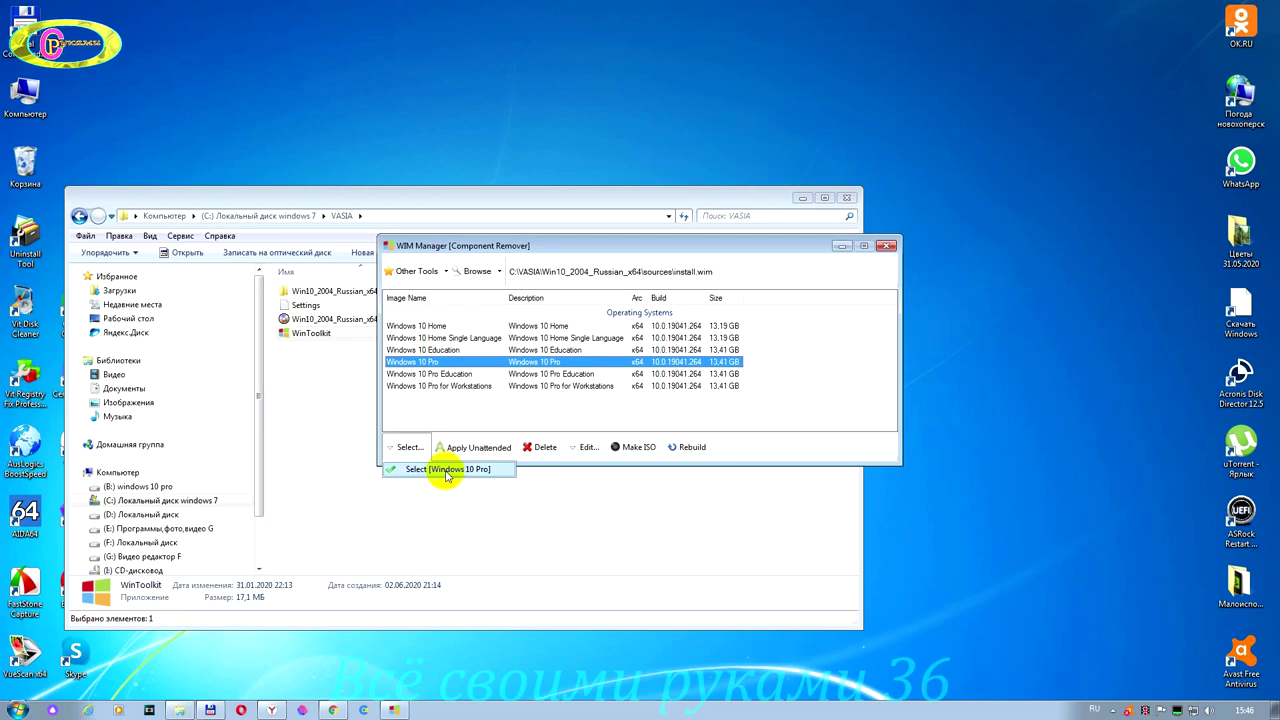
pyautogui.click(447, 472)
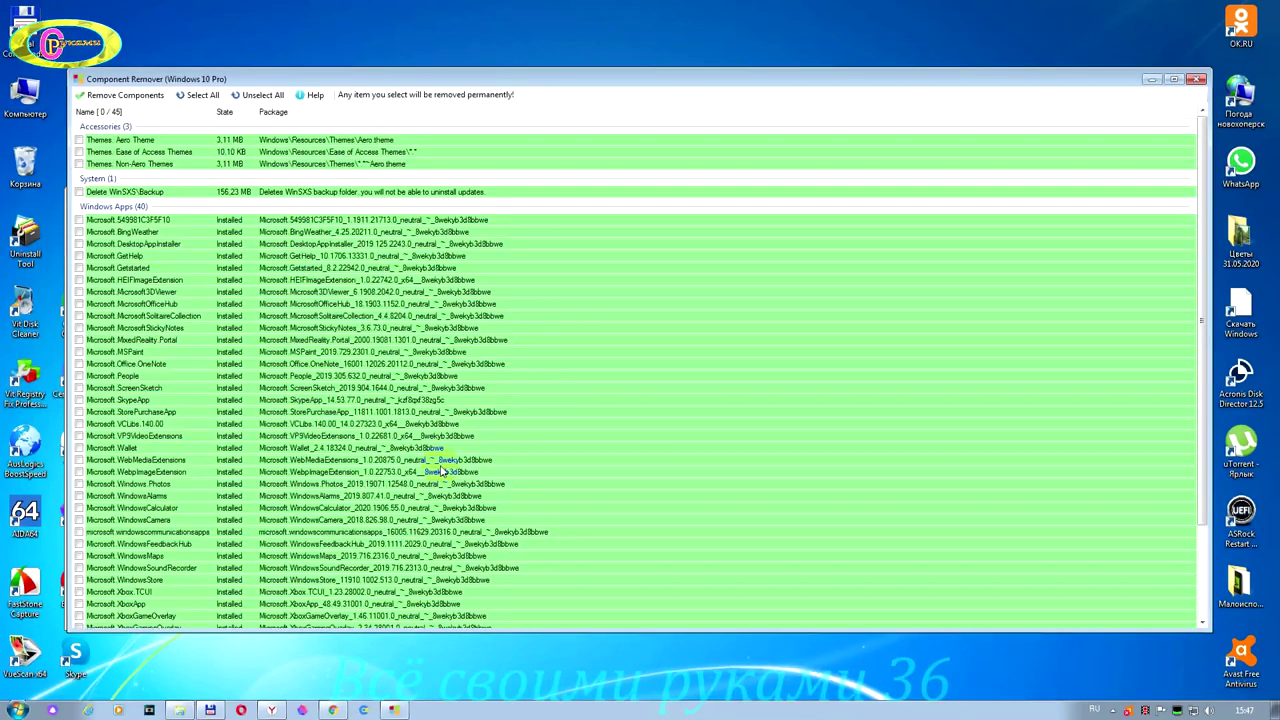
# Mark all components in the Windows Apps group for removal.
pyautogui.scroll(-1, 441, 470)
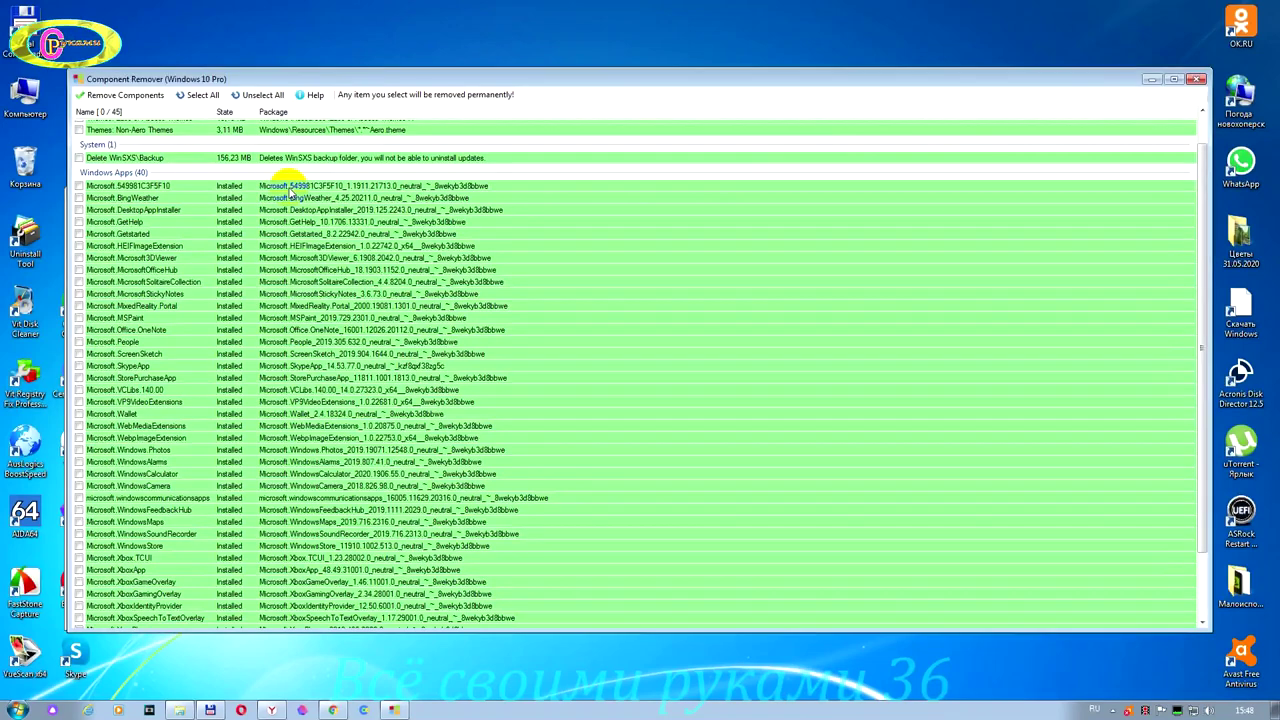
pyautogui.click(113, 175)
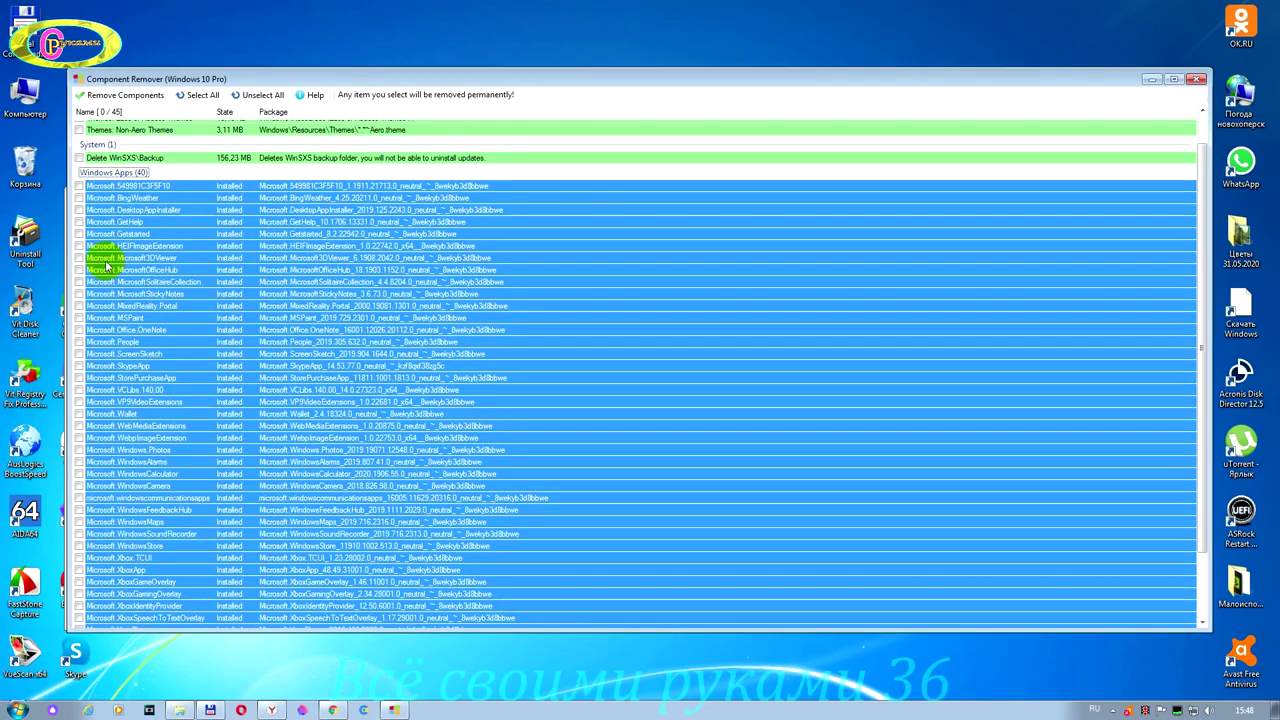
pyautogui.click(79, 186)
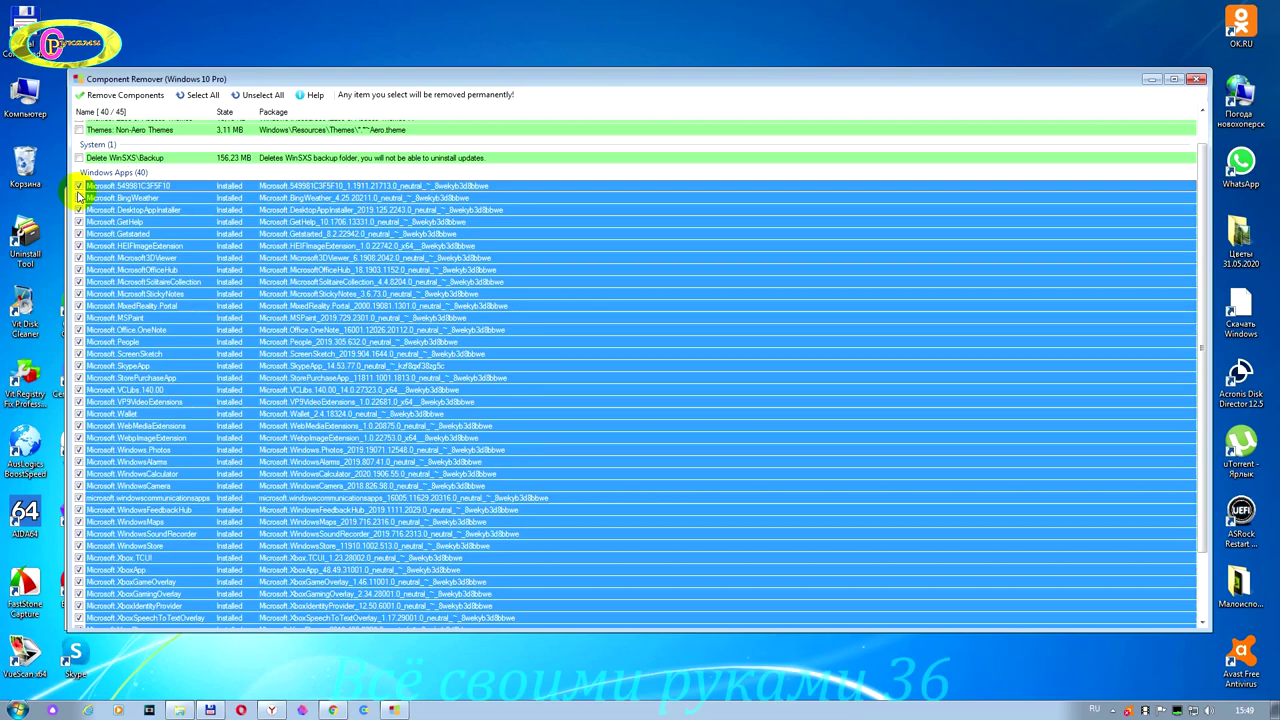
# Exclude MSPaint, StorePurchaseApp and WindowsCalculator from removal, and mark the setup DVD's Support folder for deletion.
pyautogui.click(108, 318)
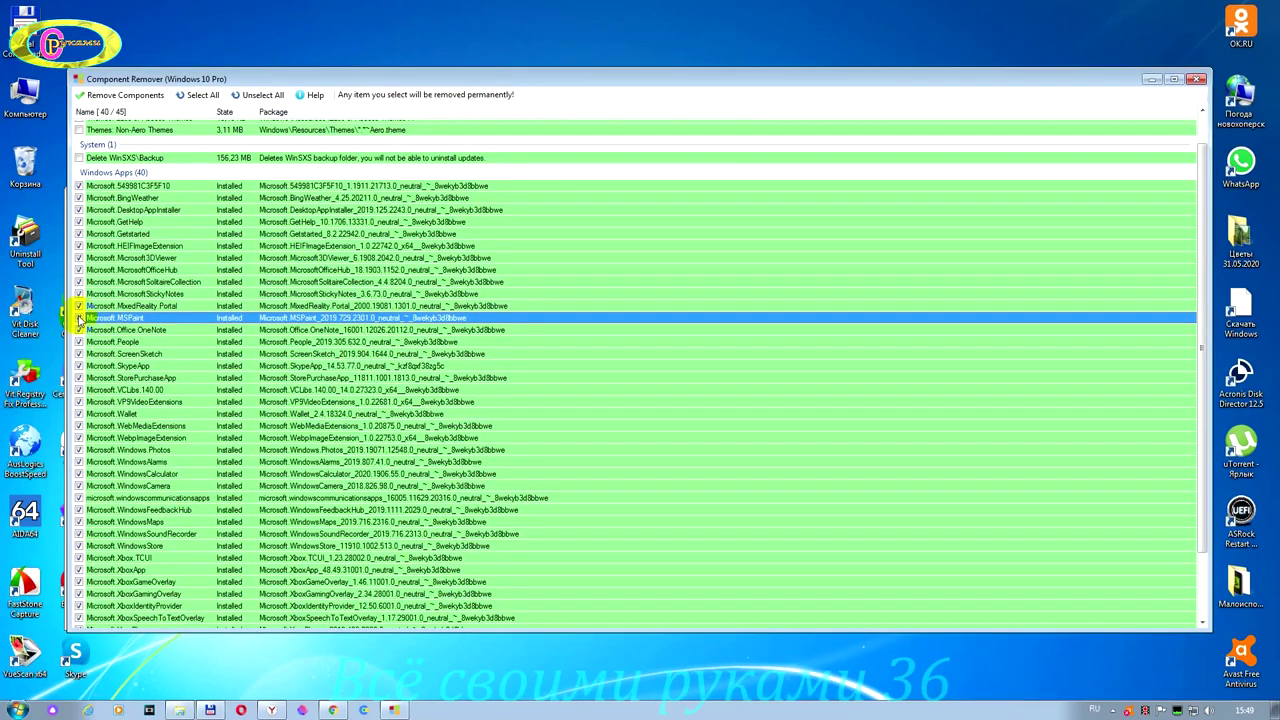
pyautogui.click(79, 318)
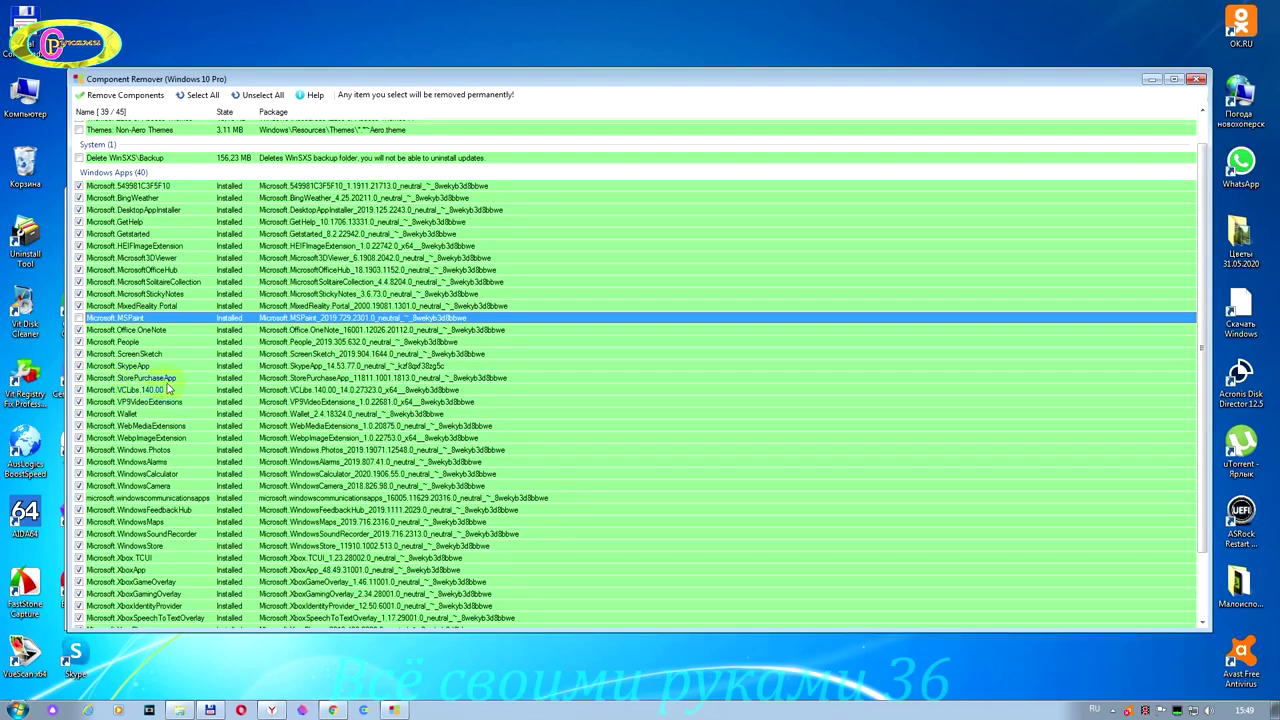
pyautogui.click(82, 377)
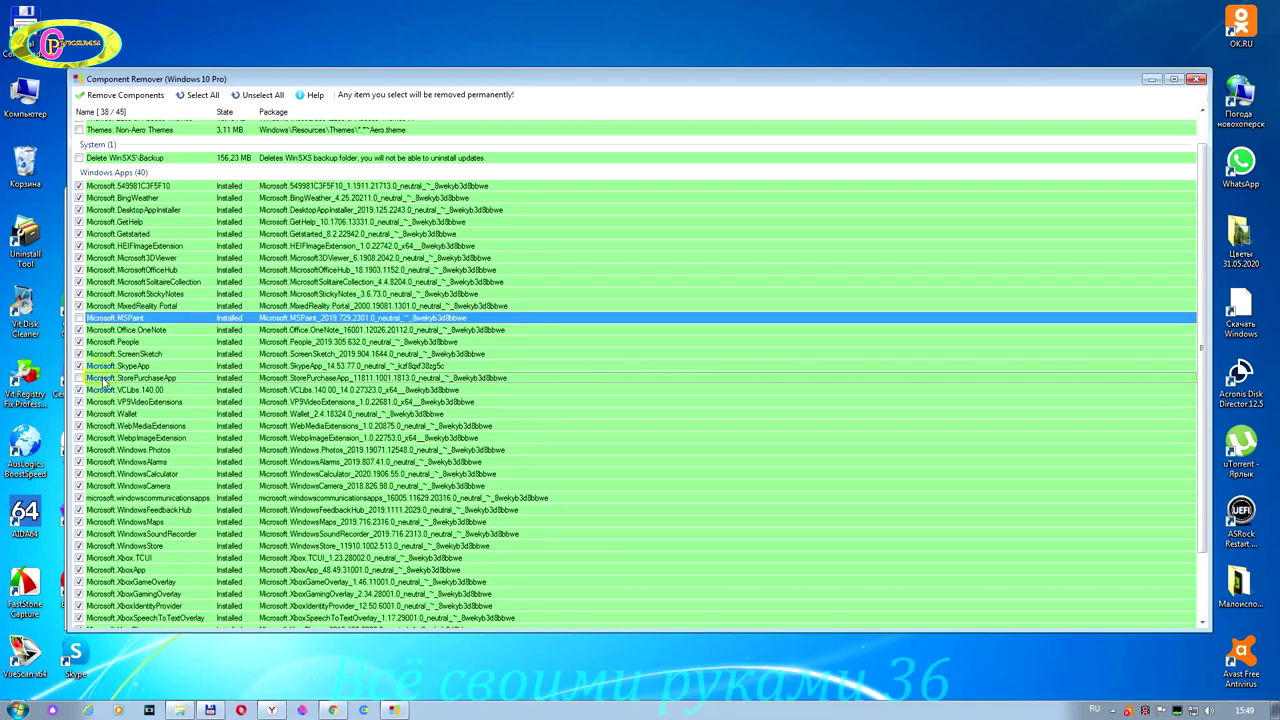
pyautogui.click(79, 474)
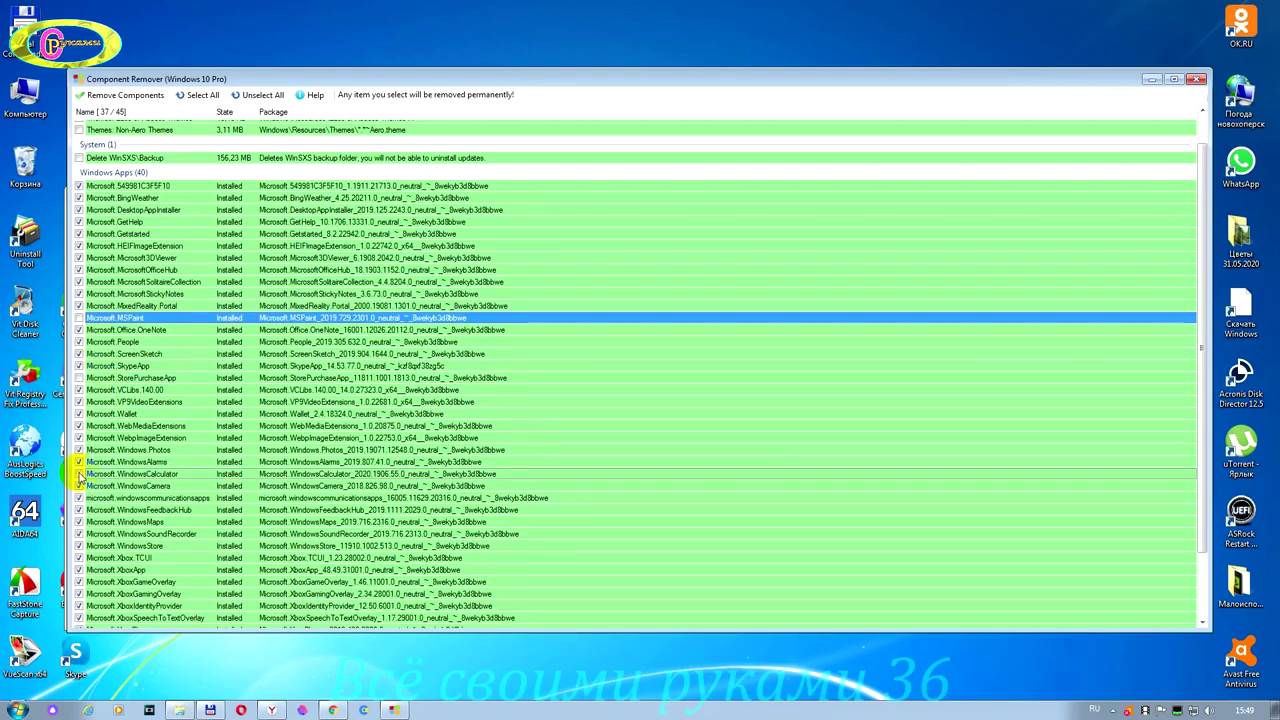
pyautogui.scroll(-3, 128, 449)
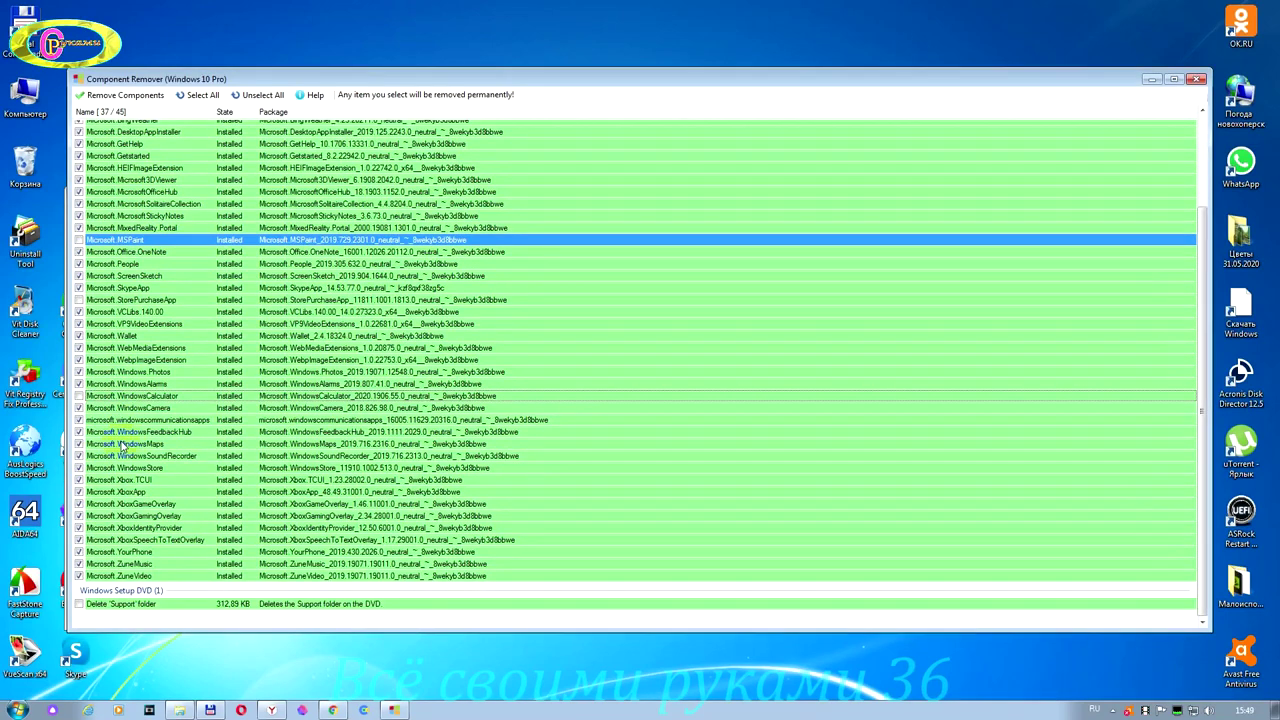
pyautogui.click(80, 605)
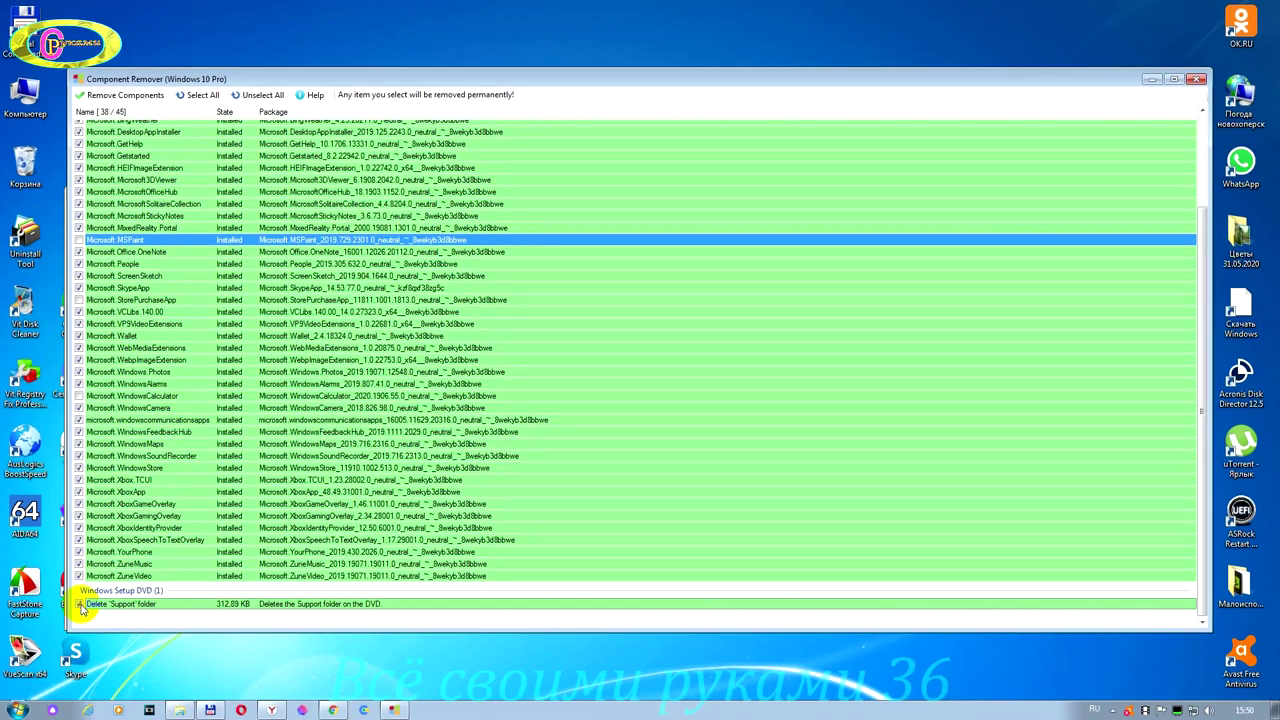
pyautogui.scroll(5, 172, 190)
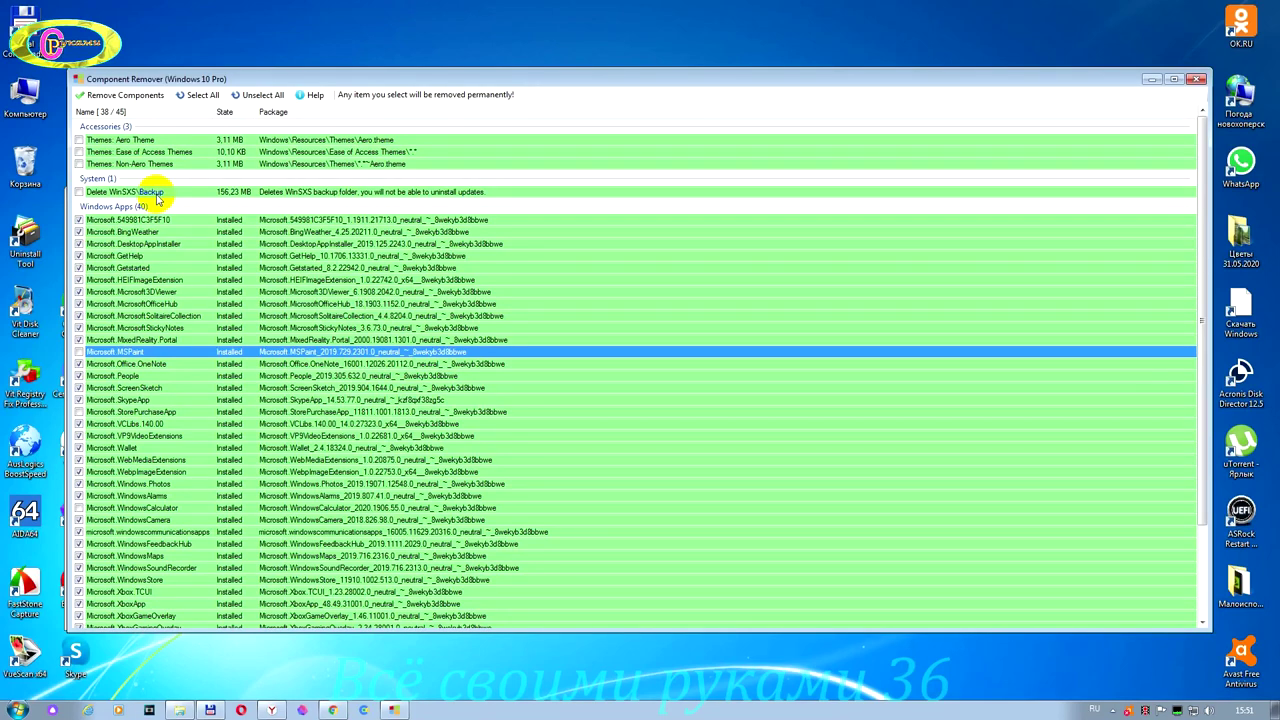
# Remove the marked components, accepting the caution, and close the Component Remover with the Save and Rebuild option.
pyautogui.click(114, 96)
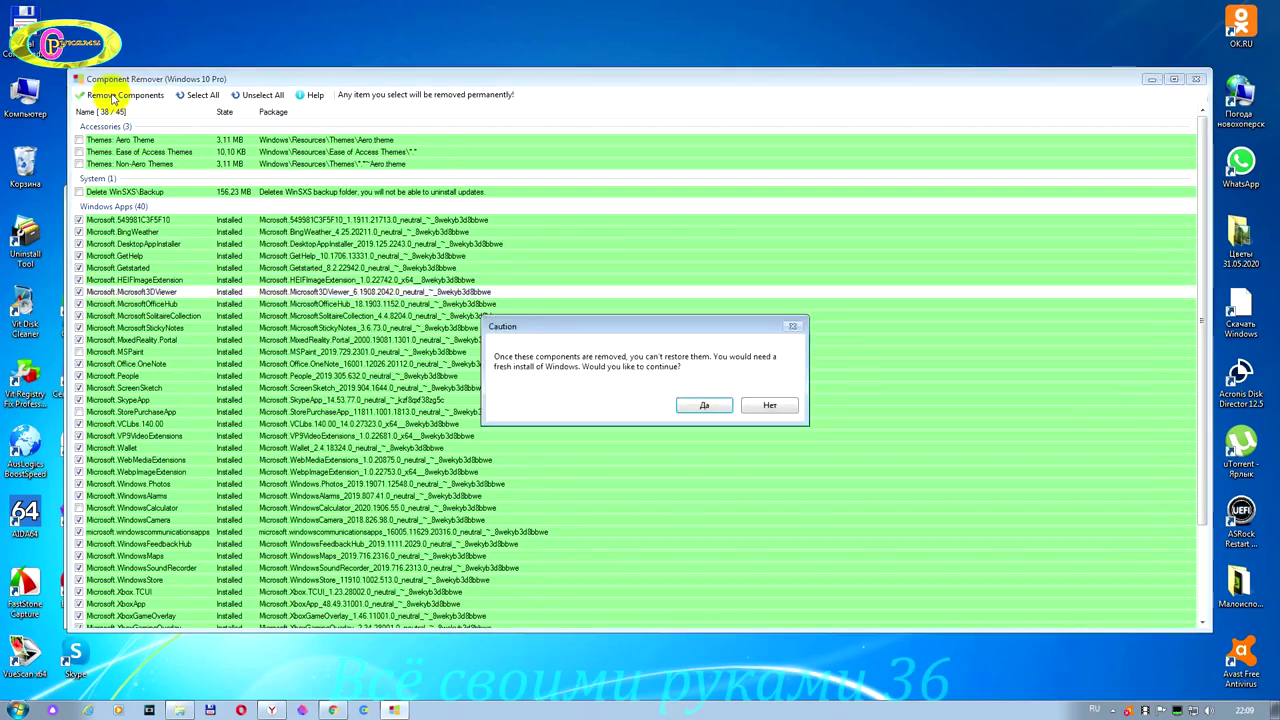
pyautogui.click(705, 407)
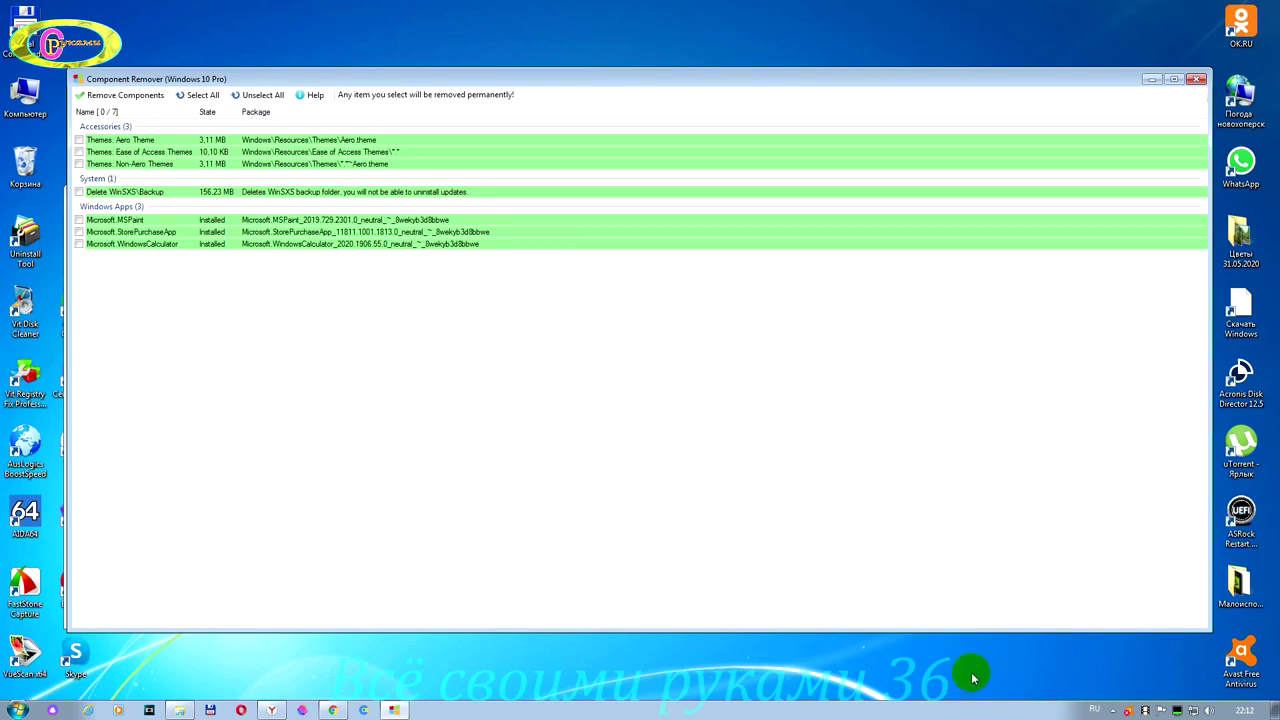
pyautogui.click(1200, 81)
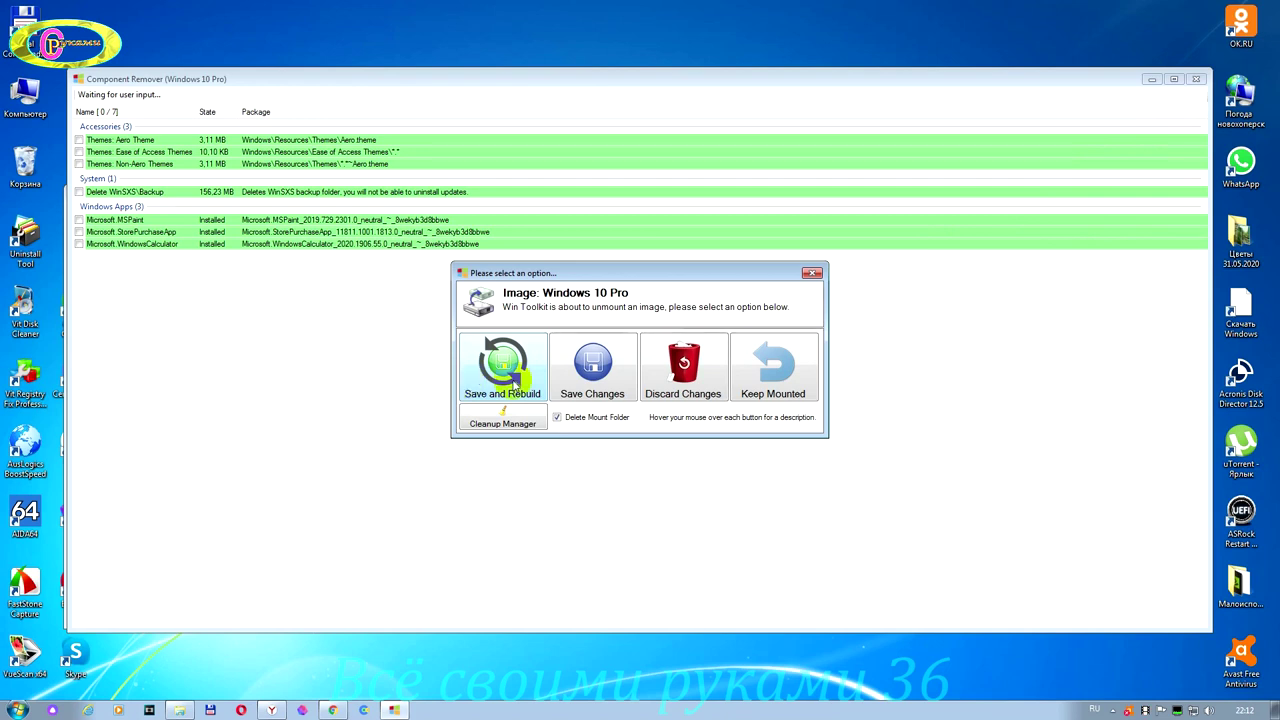
pyautogui.click(510, 385)
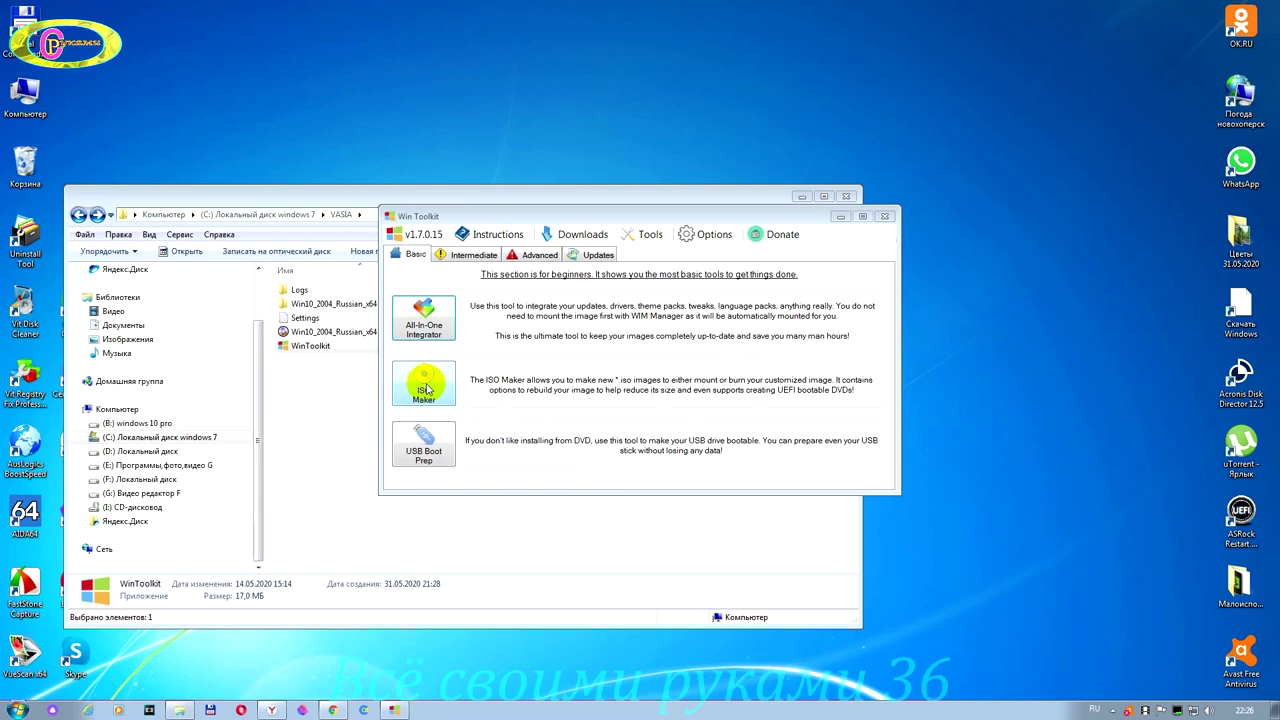
# Open the ISO Maker and set its source folder to C:\VASIA\Win10_2004_Russian_x64.
pyautogui.click(425, 388)
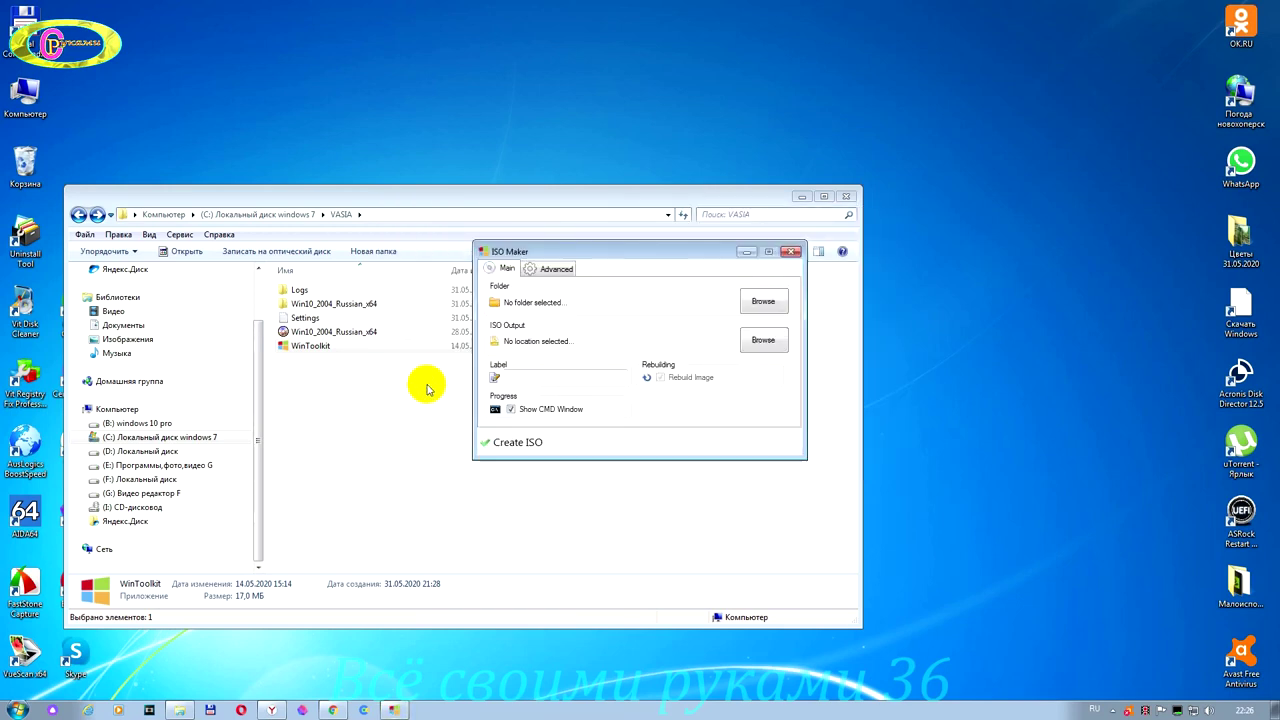
pyautogui.click(764, 301)
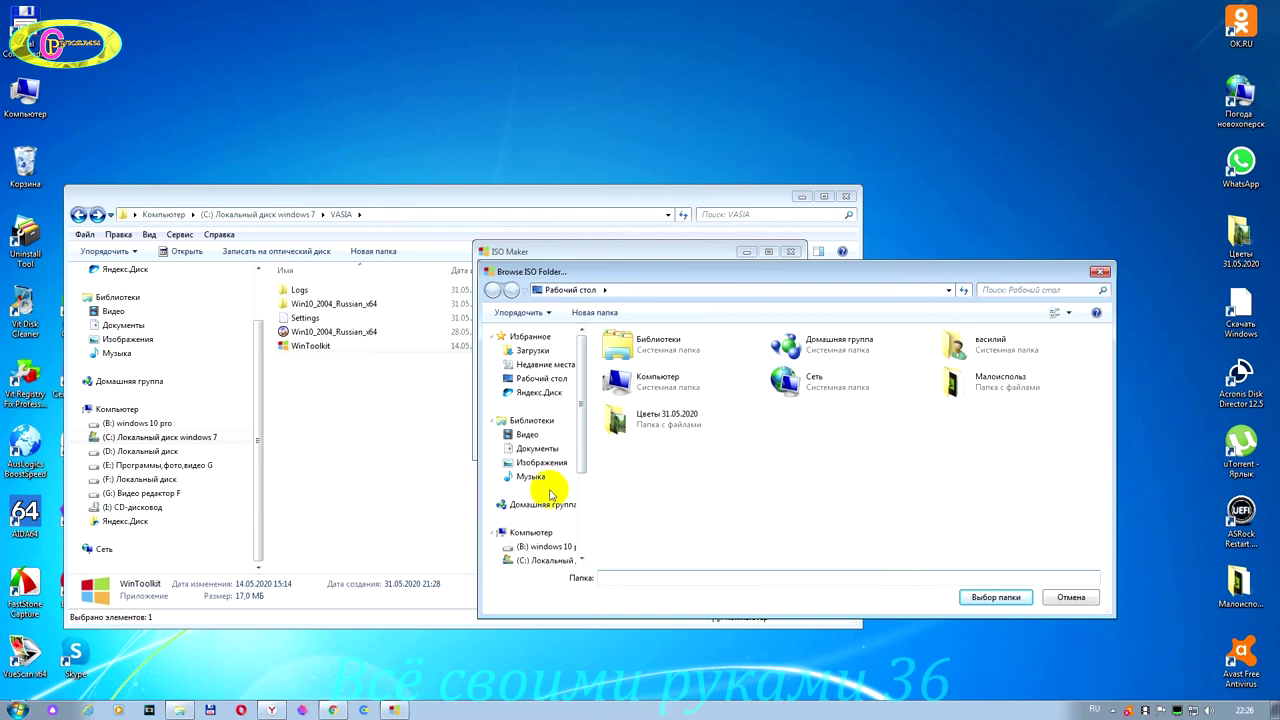
pyautogui.click(541, 560)
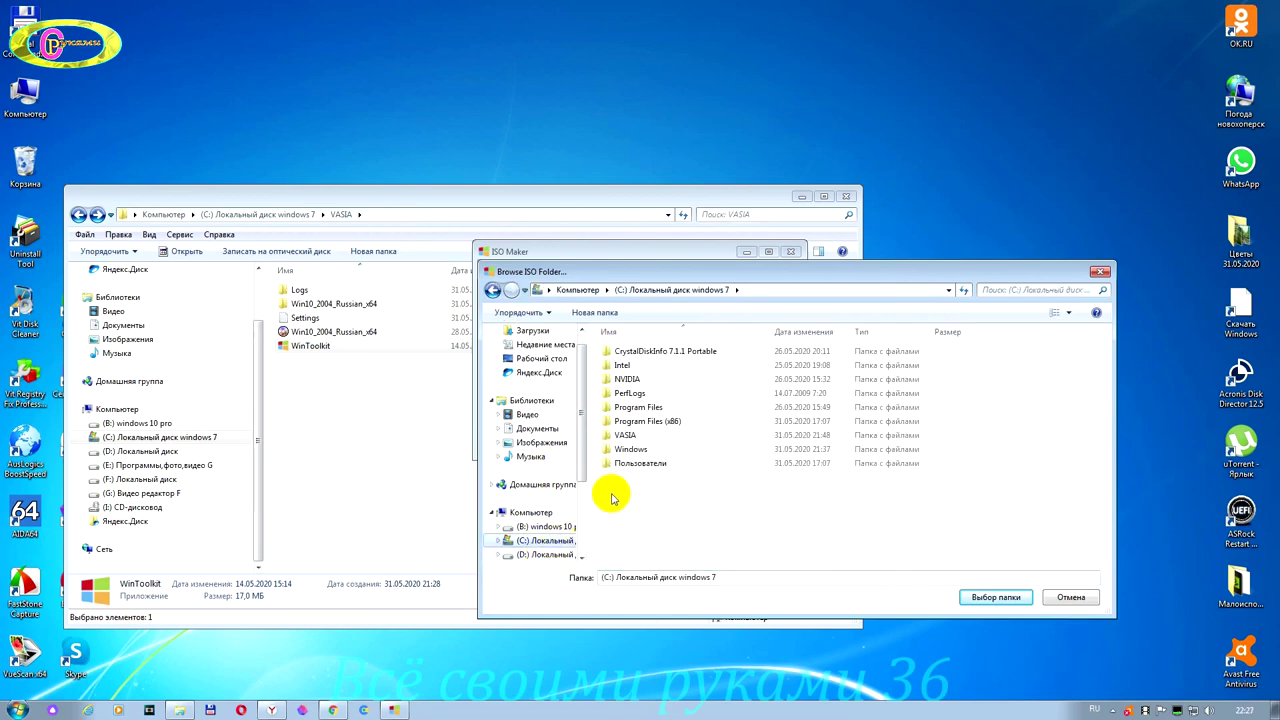
pyautogui.doubleClick(622, 436)
pyautogui.click(648, 367)
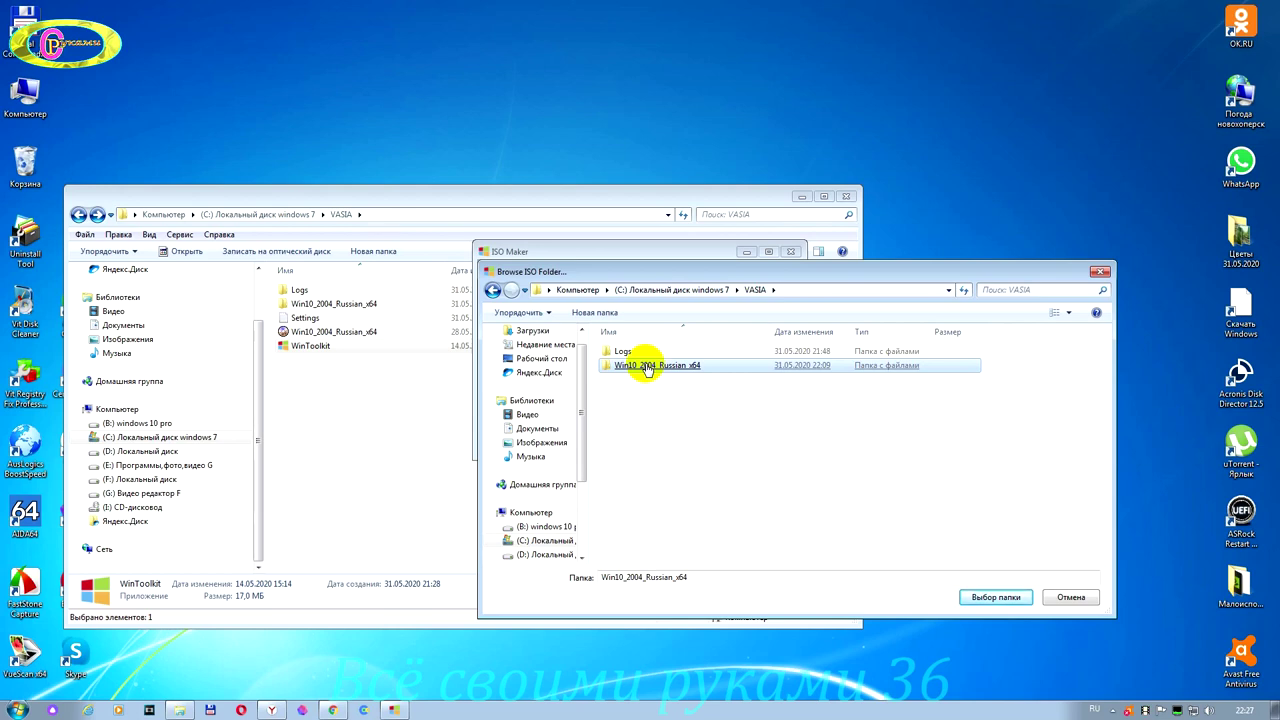
pyautogui.click(993, 600)
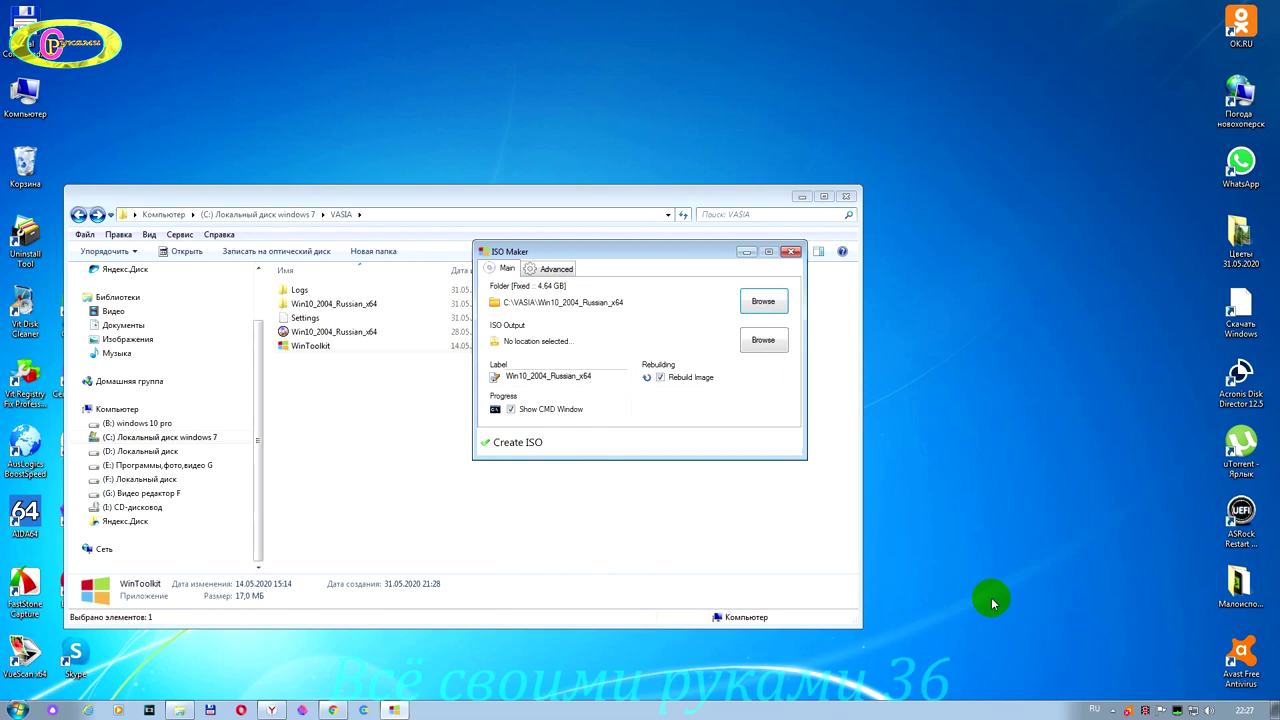
# Set the ISO output to a new file named win10lite64 in the VASIA folder on drive C.
pyautogui.click(760, 340)
pyautogui.moveTo(586, 425); pyautogui.dragTo(583, 451)
pyautogui.click(550, 484)
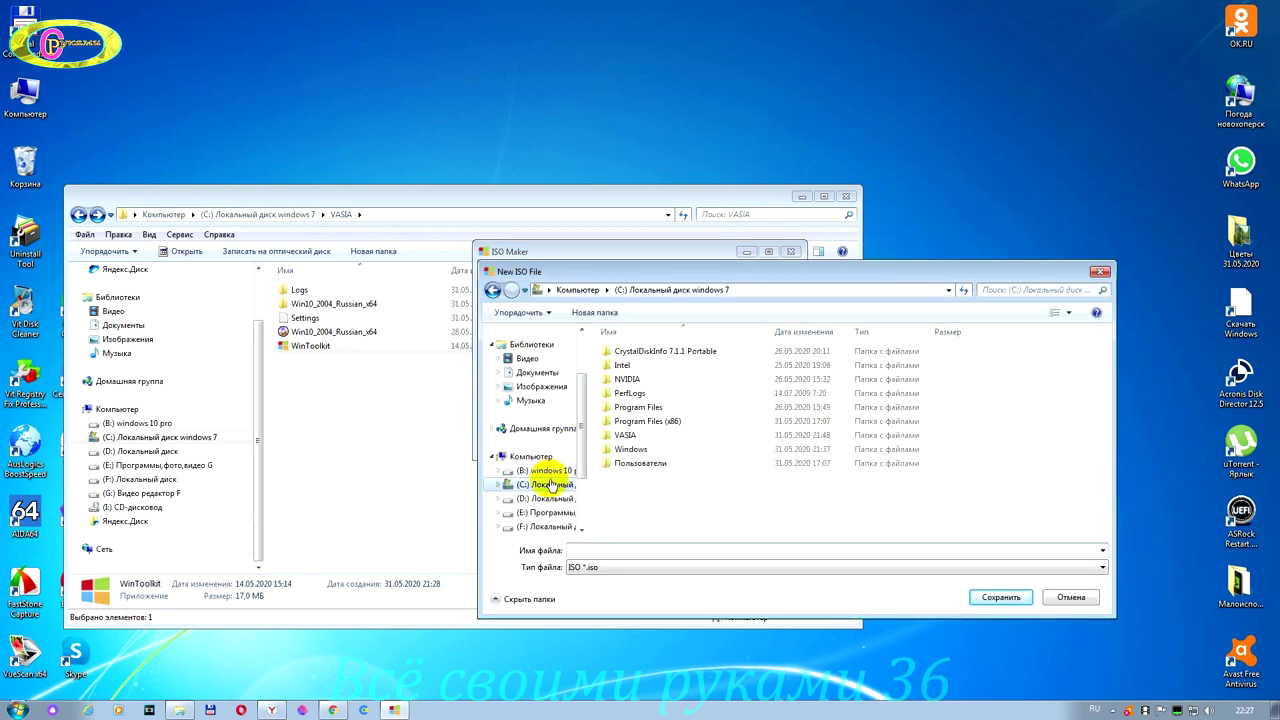
pyautogui.doubleClick(640, 436)
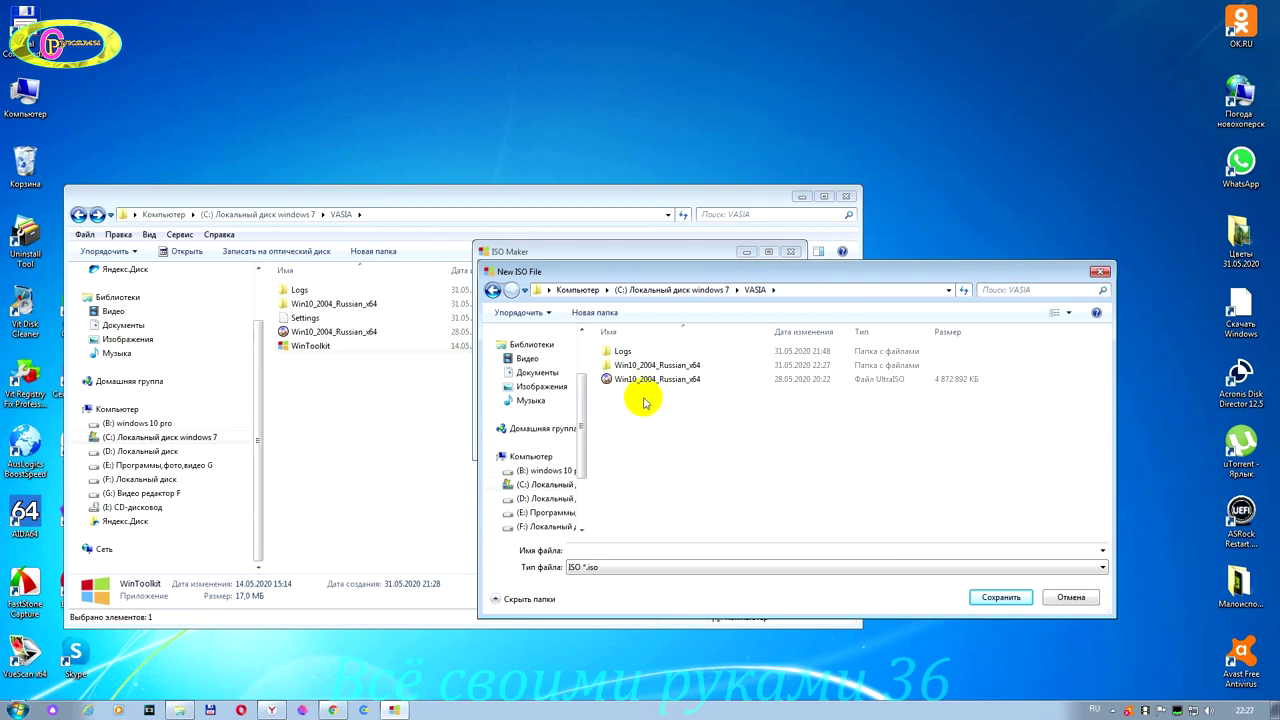
pyautogui.click(625, 550)
pyautogui.hotkey('alt', 'shift')
pyautogui.write('win')
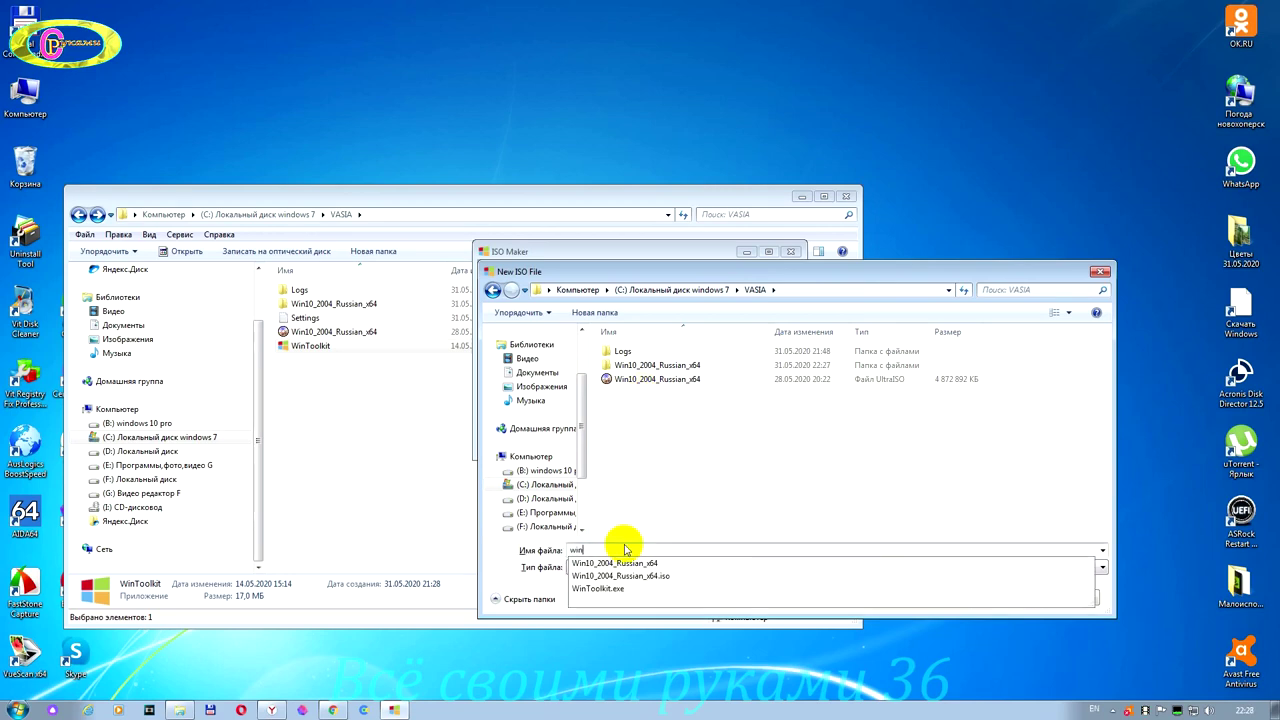
pyautogui.write('10lite6')
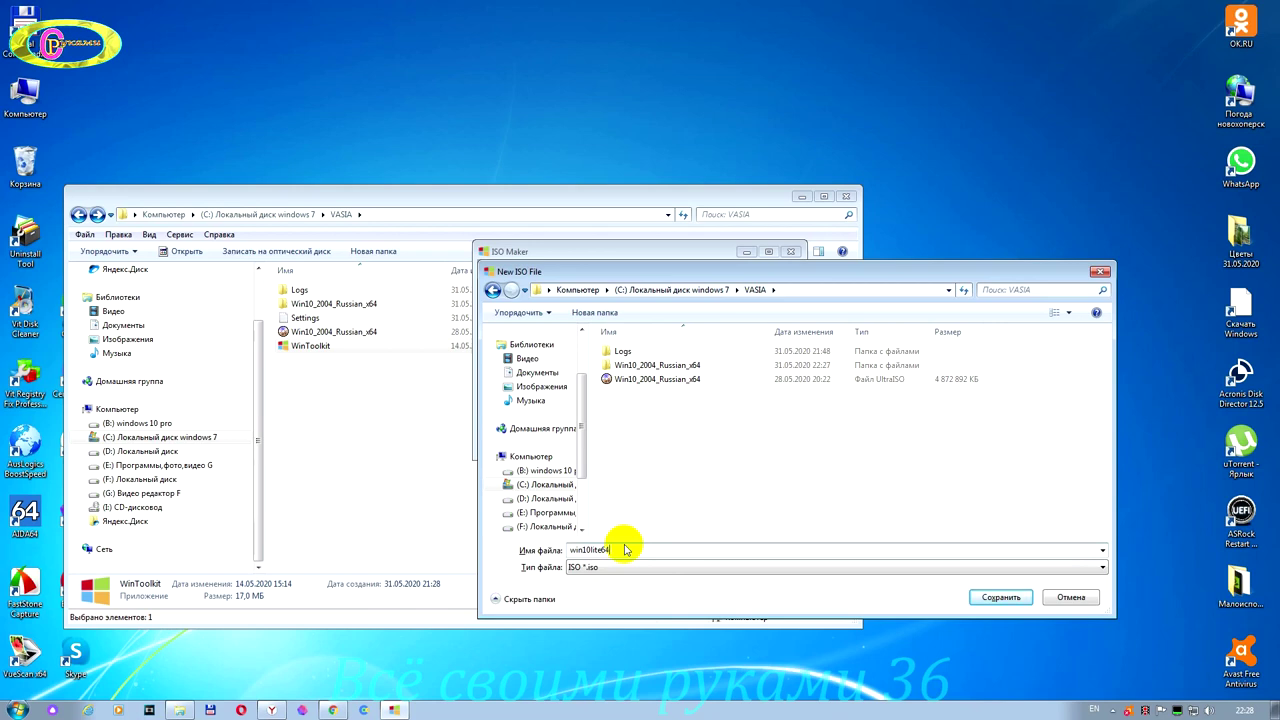
pyautogui.write('4')
pyautogui.click(987, 598)
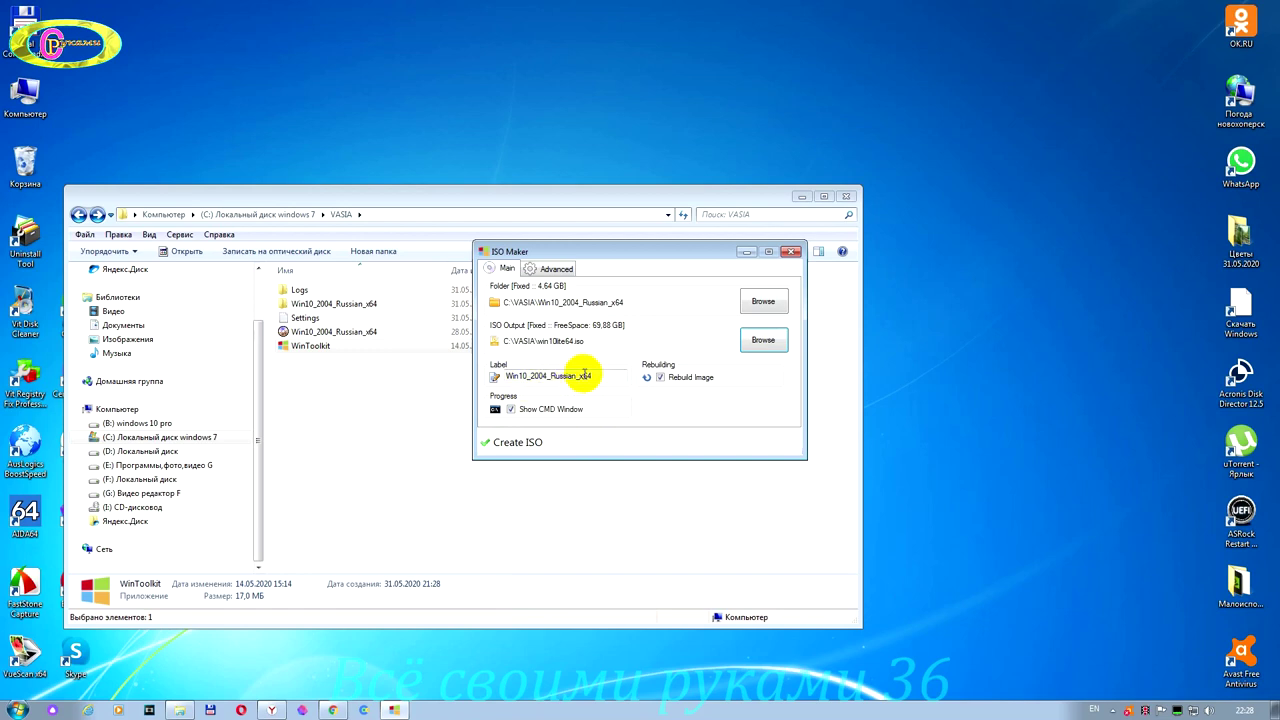
# Set the image label to Win10lite64, create the ISO, and dismiss the completion notice.
pyautogui.moveTo(589, 375); pyautogui.dragTo(527, 375)
pyautogui.write('lite64')
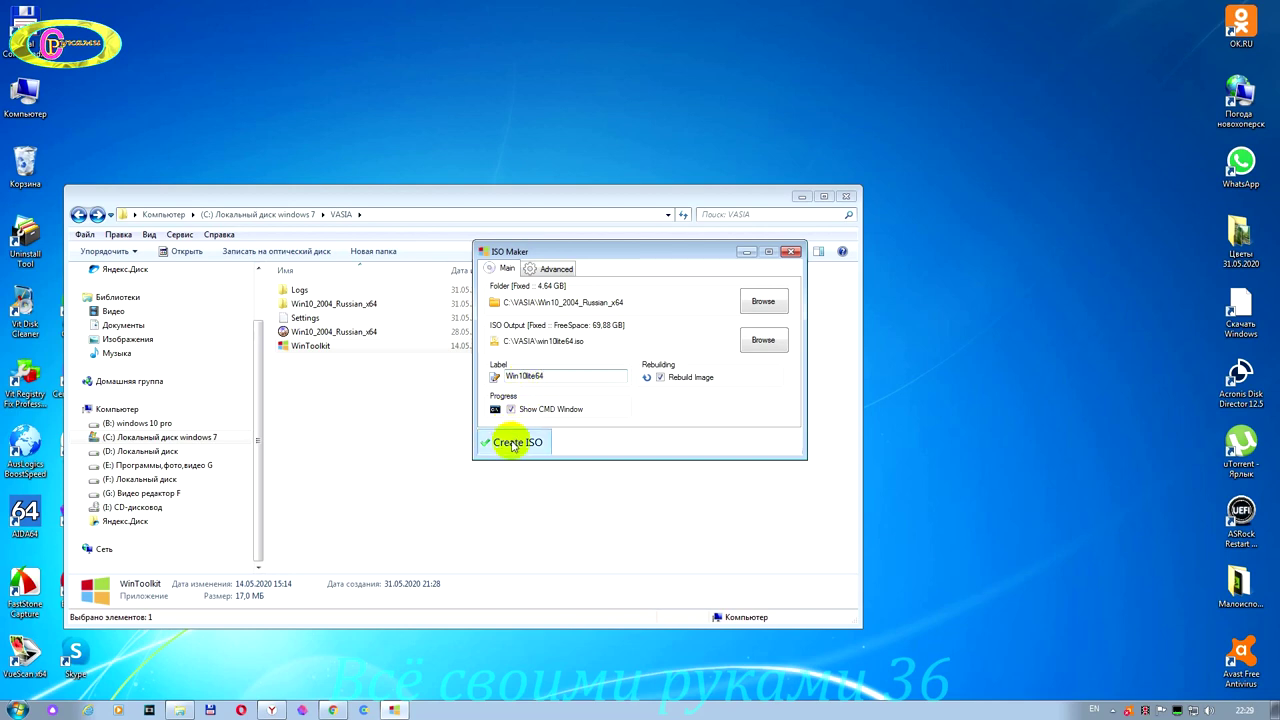
pyautogui.click(518, 446)
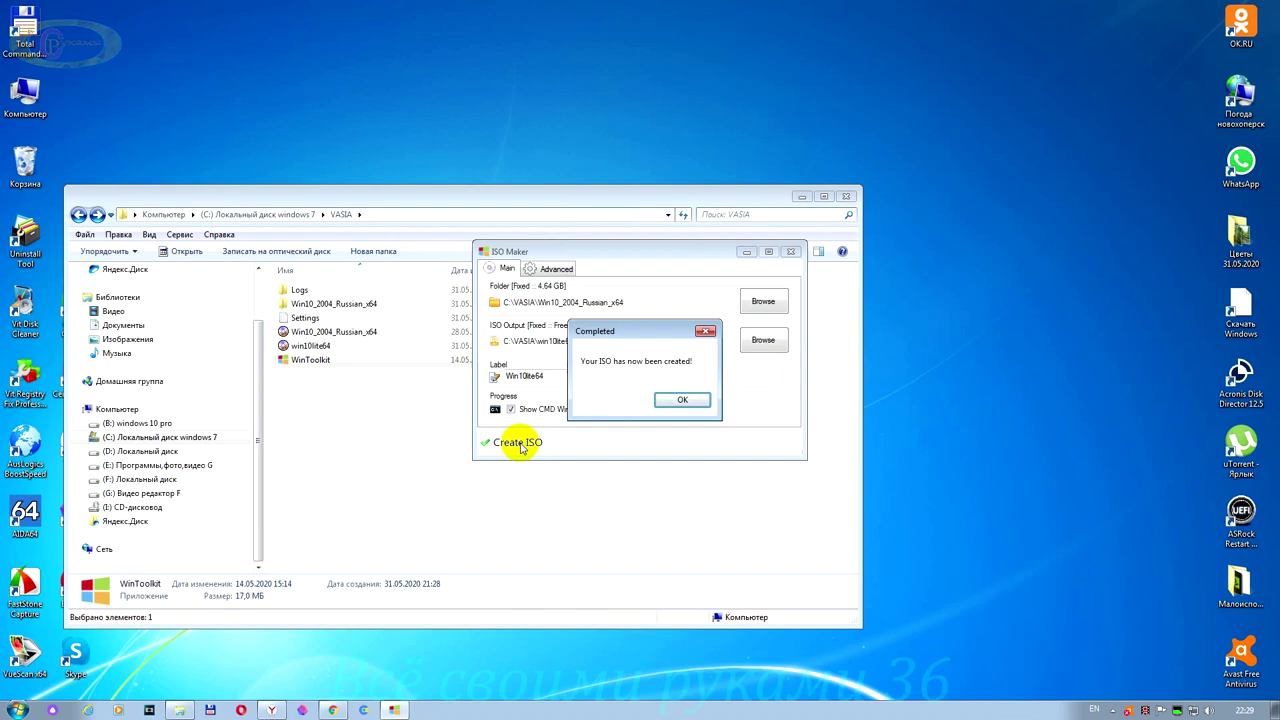
pyautogui.click(683, 399)
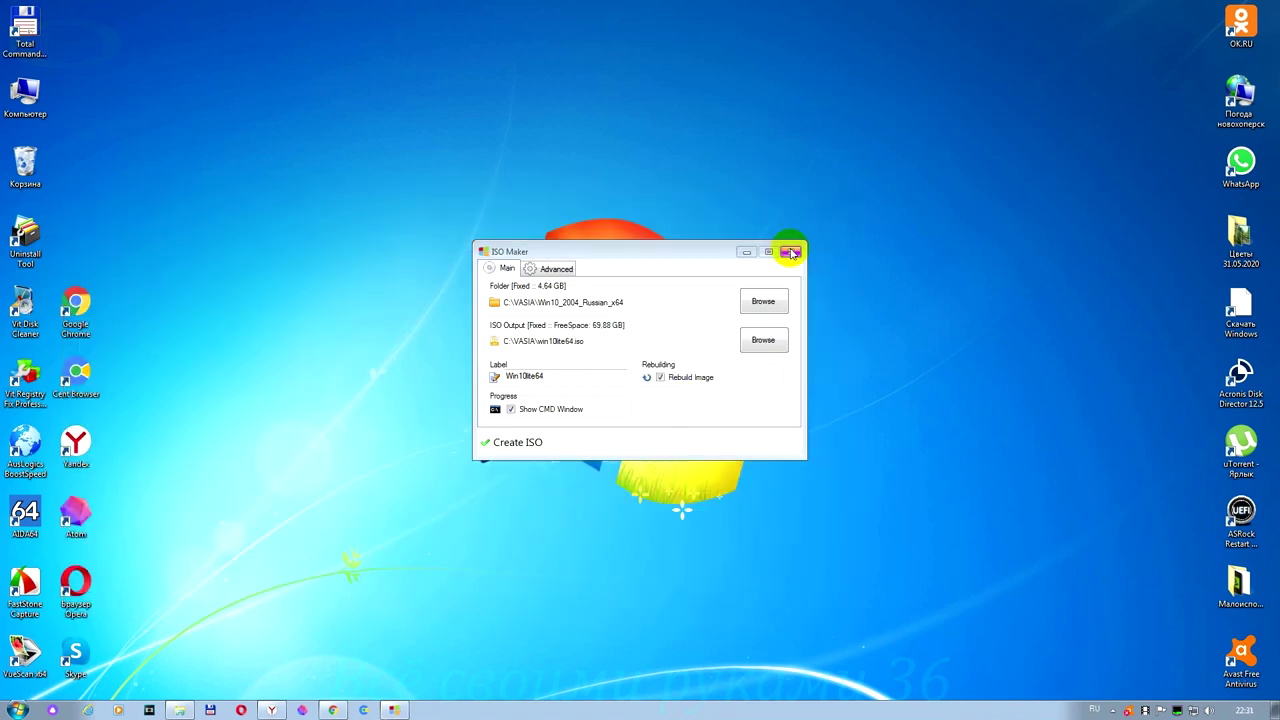
# Close ISO Maker and Win Toolkit, and compare the sizes of the win10lite64 and Win10_2004_Russian_x64 ISO files in the VASIA folder.
pyautogui.click(790, 252)
pyautogui.click(887, 209)
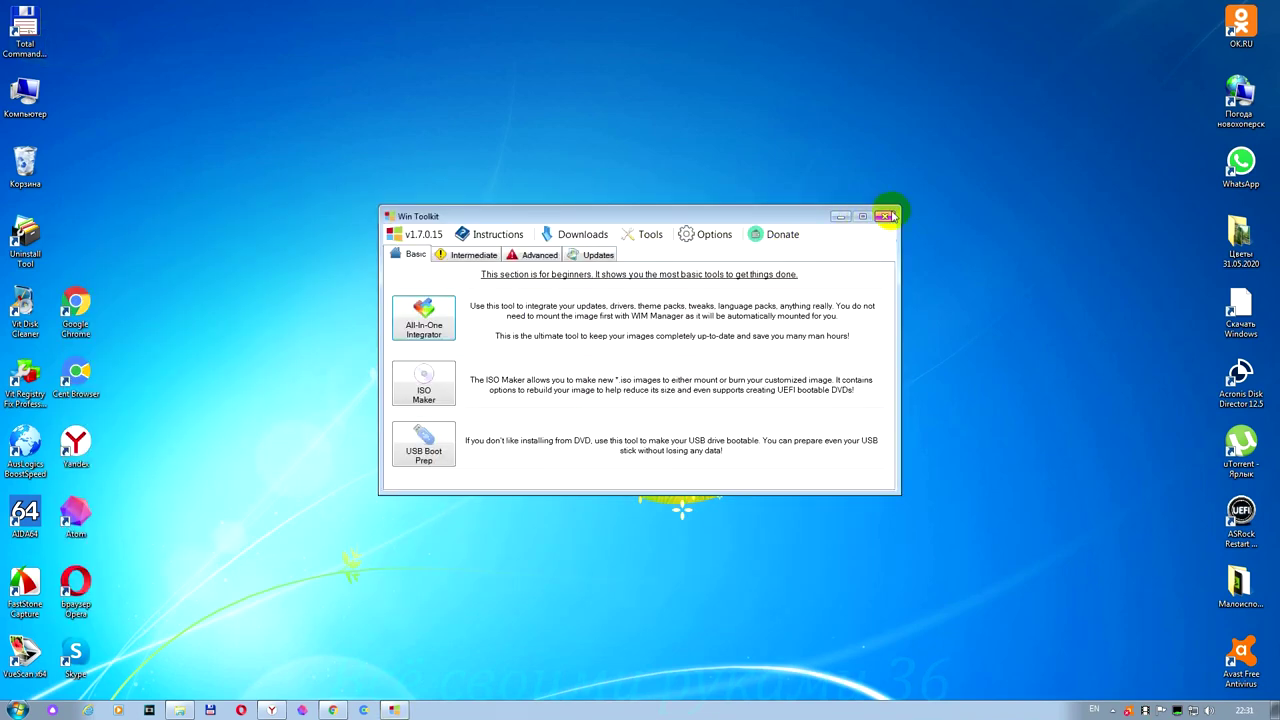
pyautogui.click(180, 710)
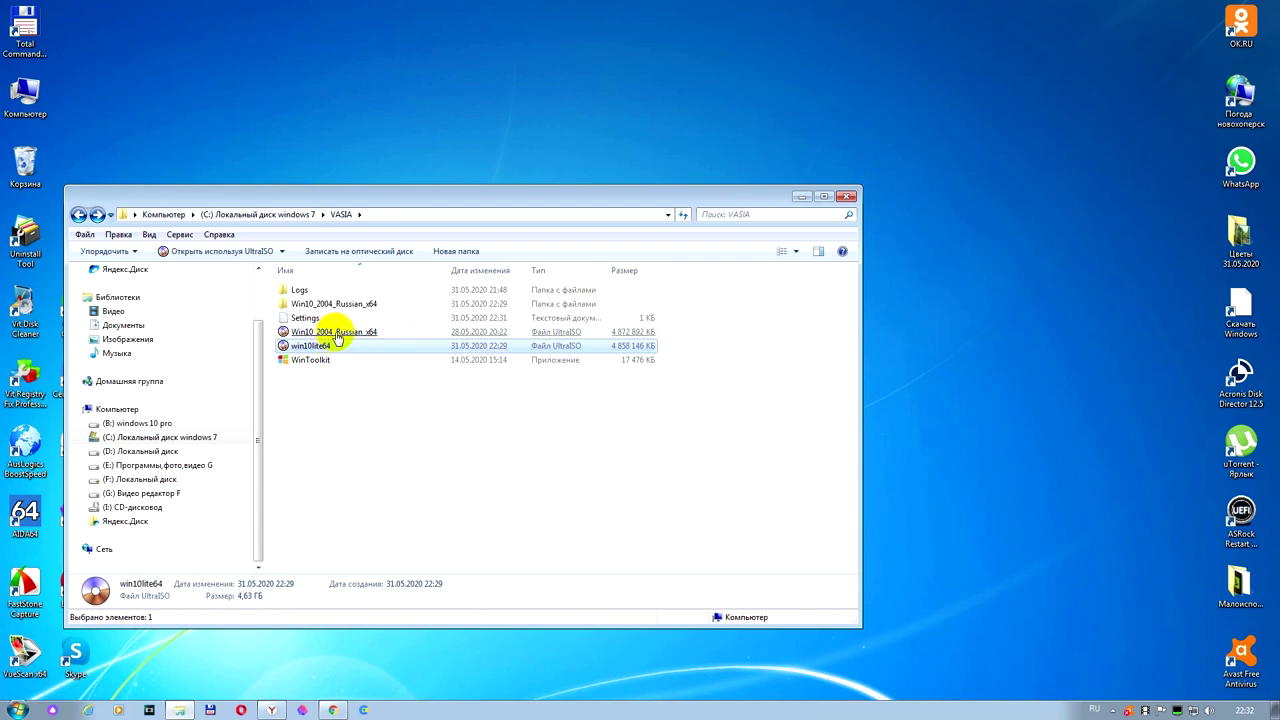
pyautogui.click(340, 334)
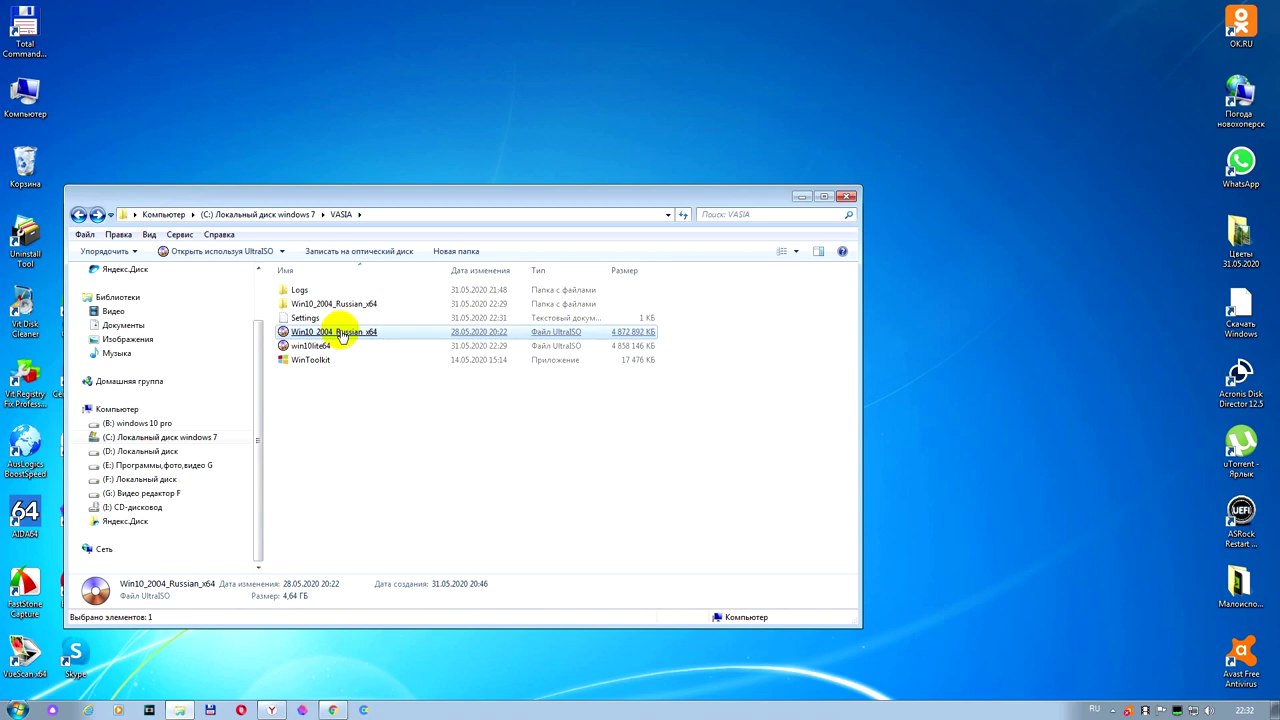